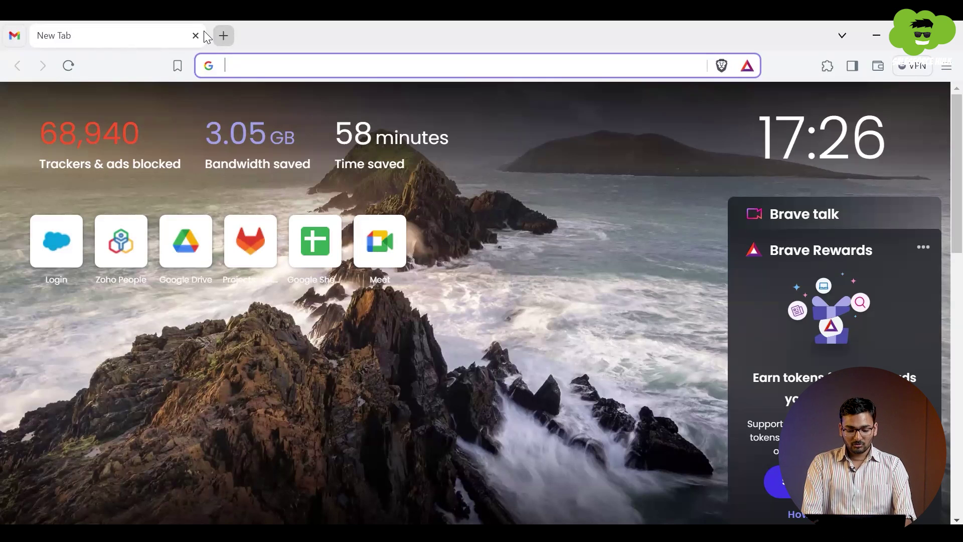
Step: Search Google for 'webassessors salesforce' using the Brave address-bar suggestion
{"action": "type", "text": "webassessors salesforce"}
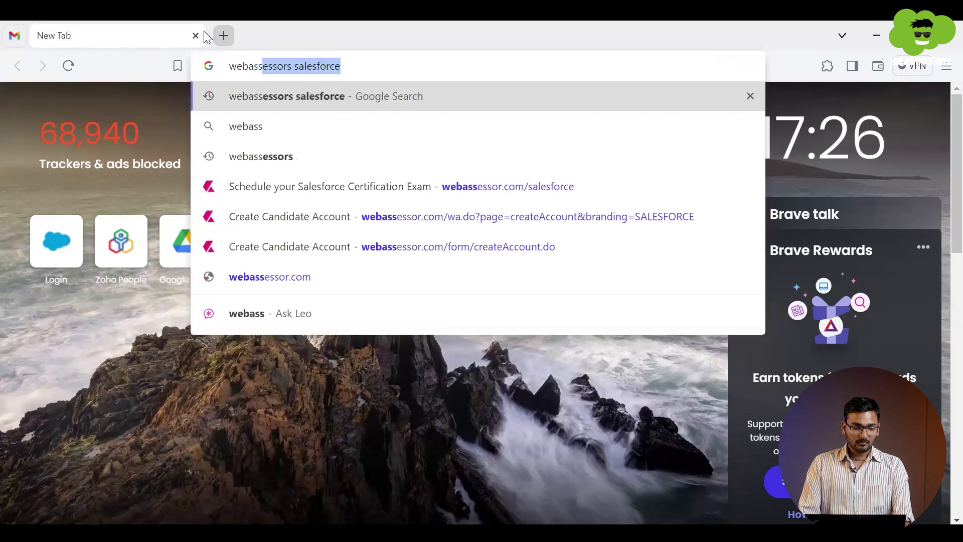
{"action": "key", "text": "Up"}
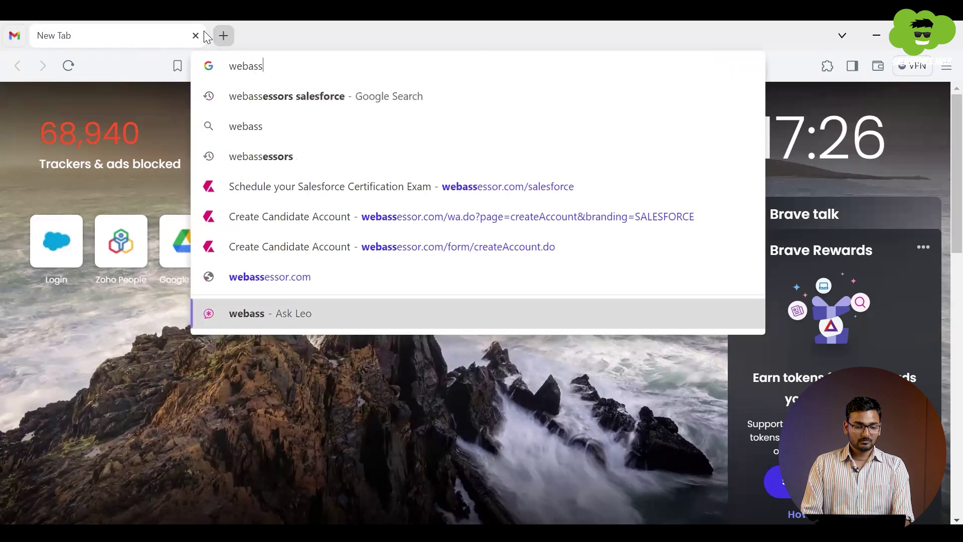
{"action": "key", "text": "Up"}
{"action": "key", "text": "Up"}
{"action": "key", "text": "Up"}
{"action": "key", "text": "Up"}
{"action": "key", "text": "Up"}
{"action": "key", "text": "Up"}
{"action": "key", "text": "Up"}
{"action": "key", "text": "Up"}
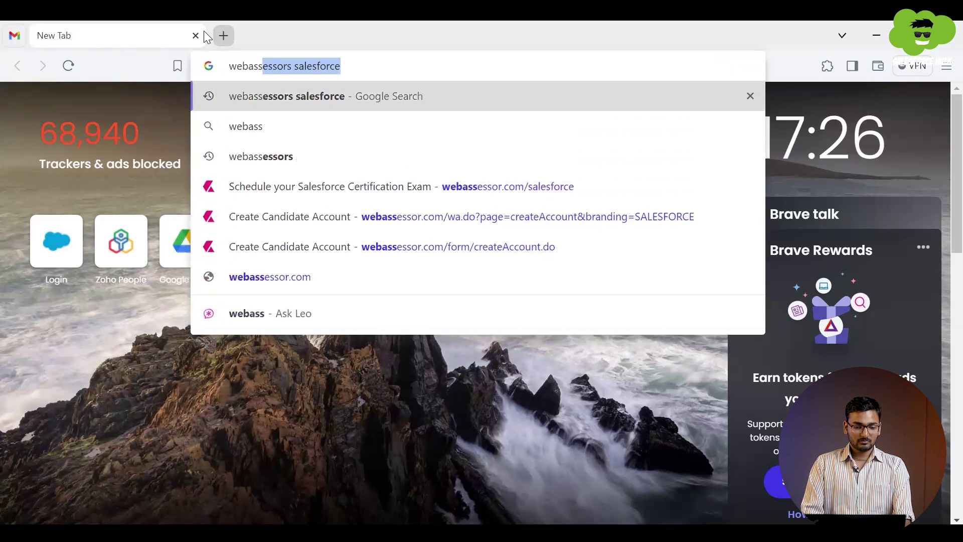
{"action": "key", "text": "Return"}
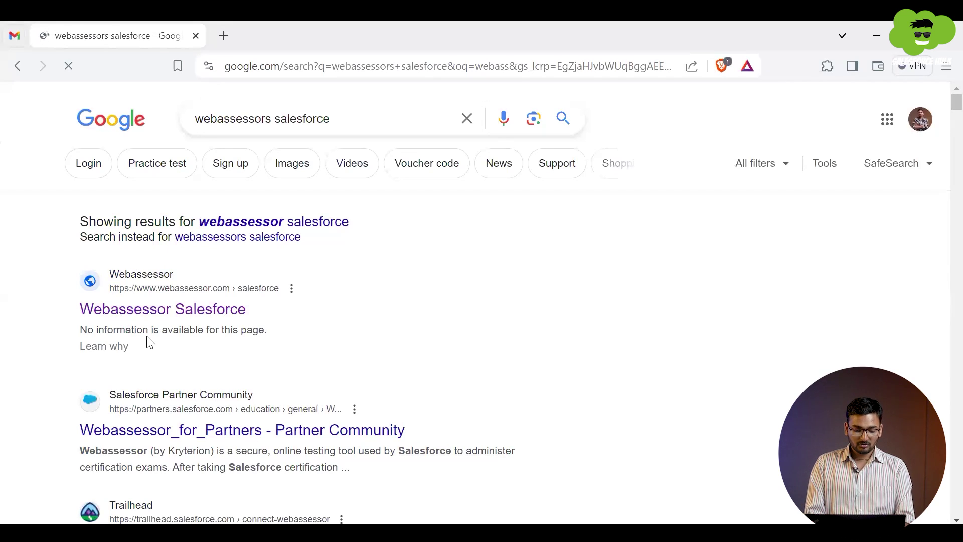
Step: Open the Webassessor Salesforce result in a new tab and go to Create New Account
{"action": "left_click", "coordinate": [192, 315], "text": "ctrl"}
{"action": "left_click", "coordinate": [327, 34]}
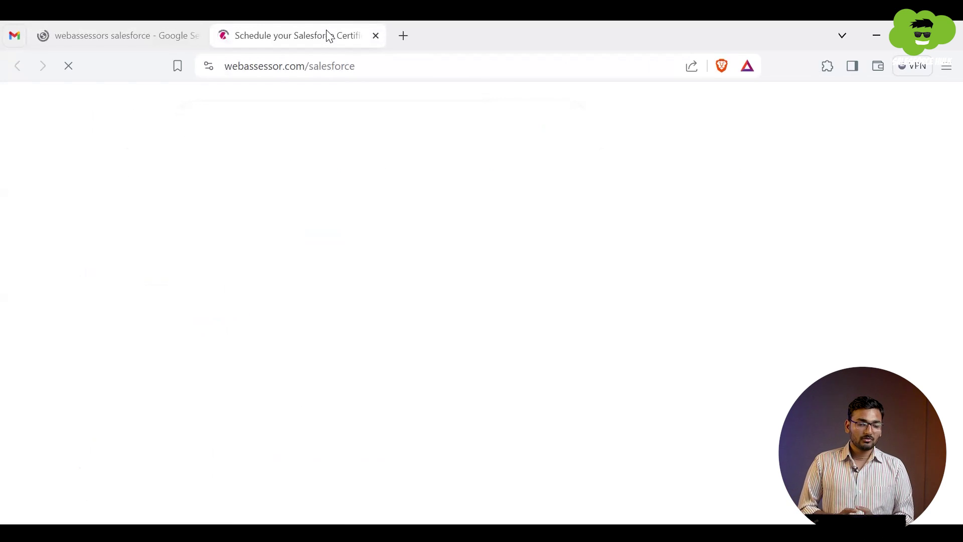
{"action": "scroll", "coordinate": [576, 314], "scroll_direction": "down", "scroll_amount": 2}
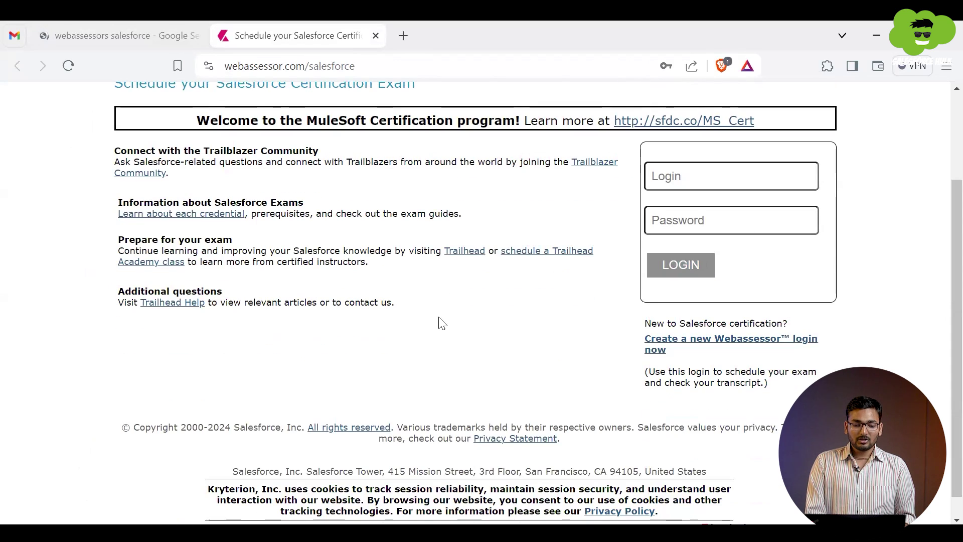
{"action": "scroll", "coordinate": [442, 322], "scroll_direction": "up", "scroll_amount": 2}
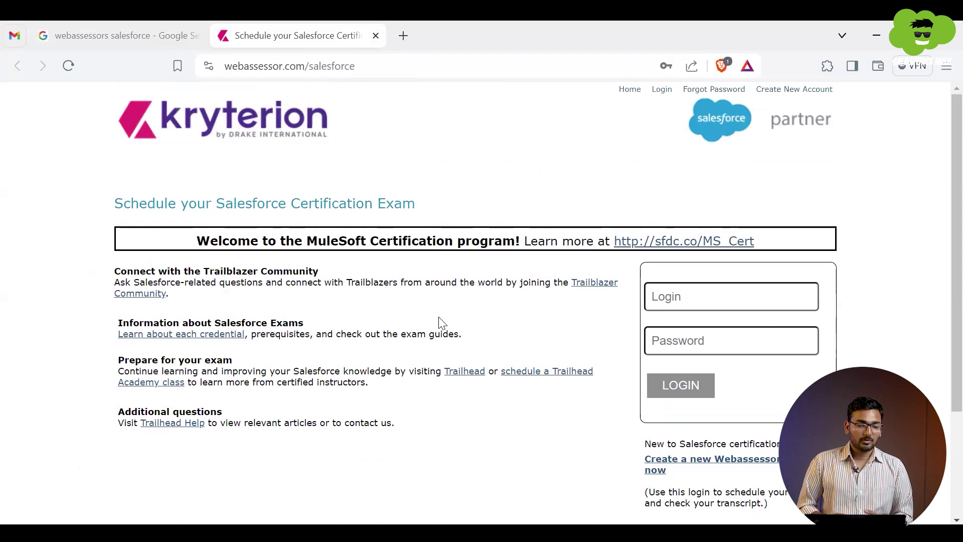
{"action": "left_click", "coordinate": [795, 90]}
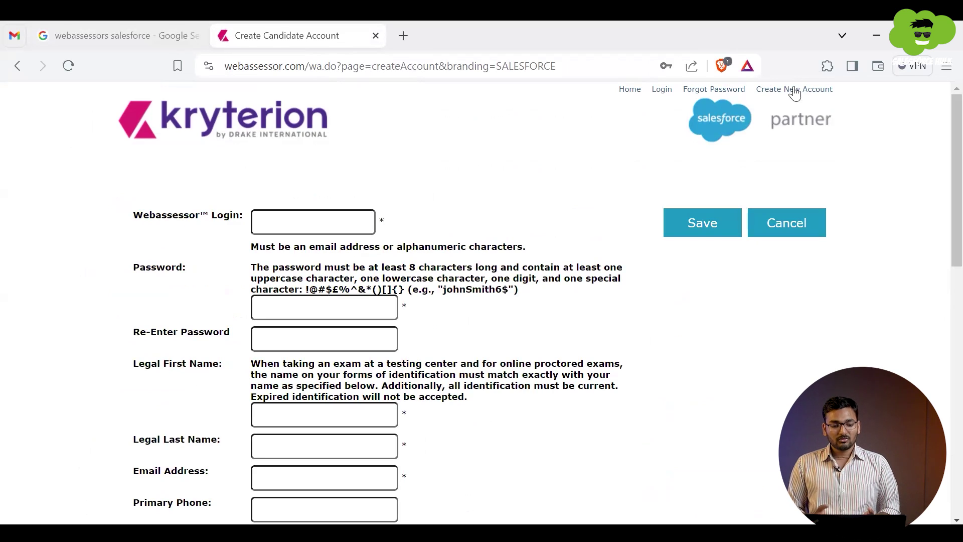
Step: Enter the account login, which must be an email address
{"action": "double_click", "coordinate": [360, 246]}
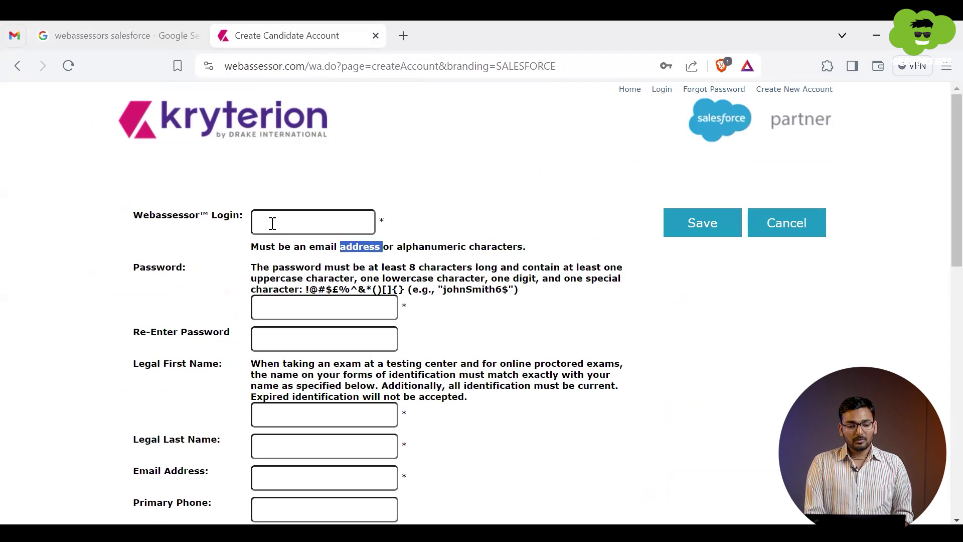
{"action": "left_click", "coordinate": [272, 223]}
{"action": "left_click", "coordinate": [229, 253]}
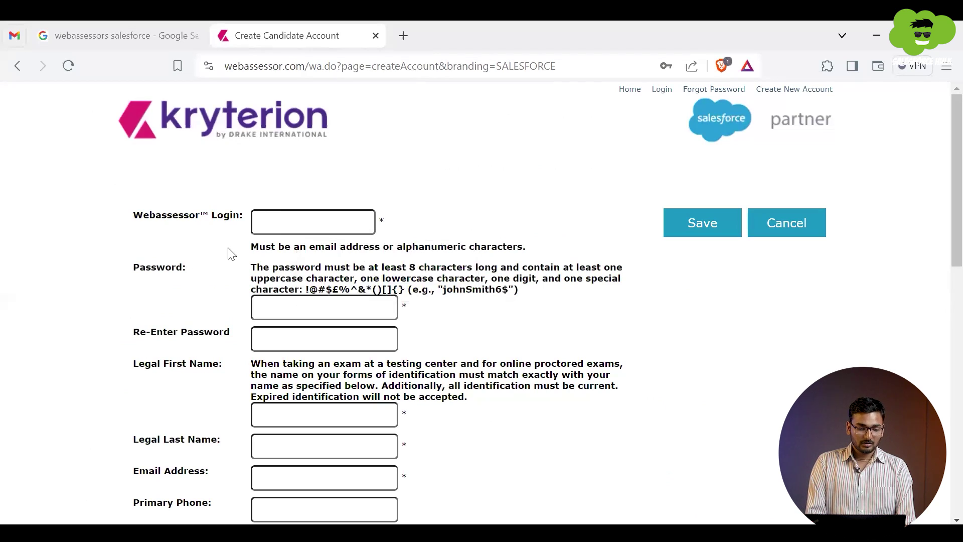
{"action": "left_click_drag", "start_coordinate": [299, 246], "coordinate": [380, 247]}
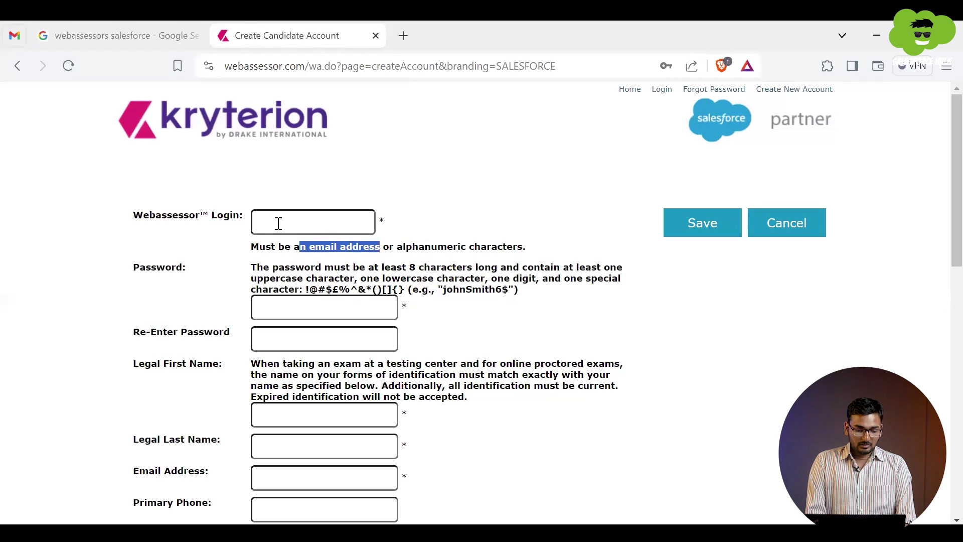
{"action": "left_click", "coordinate": [279, 223]}
{"action": "type", "text": "tu"}
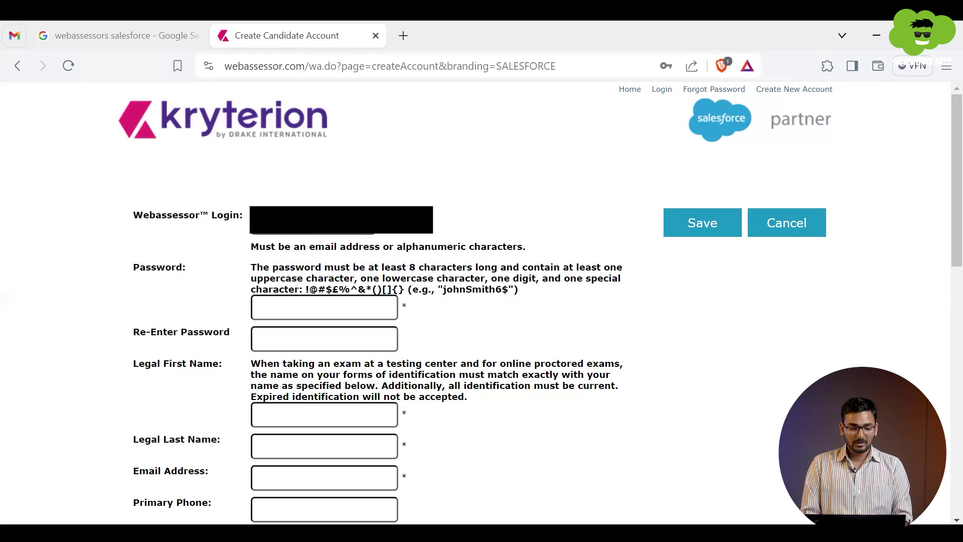
Step: Enter and confirm the account password, and fill in the candidate's legal first name
{"action": "scroll", "coordinate": [301, 284], "scroll_direction": "down", "scroll_amount": 1}
{"action": "left_click", "coordinate": [277, 272]}
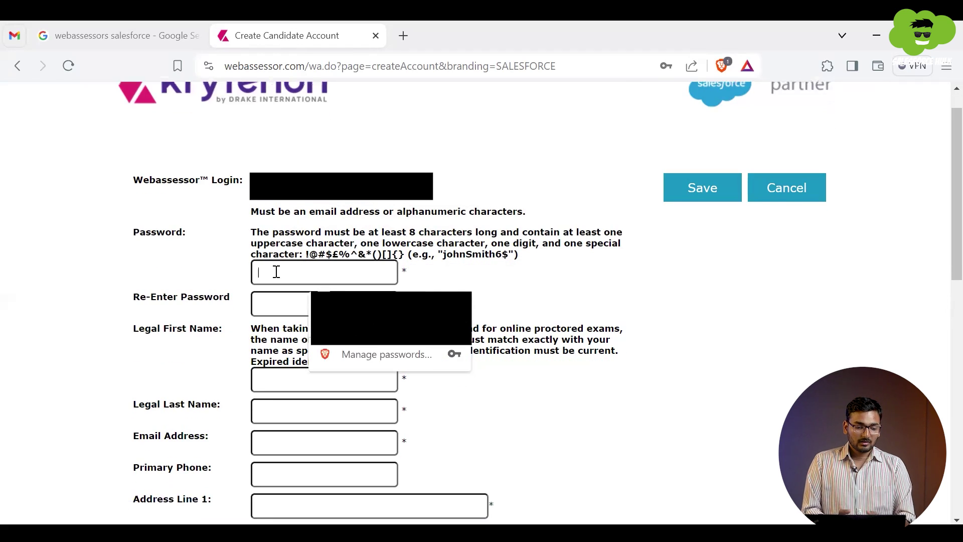
{"action": "type", "text": "•••••"}
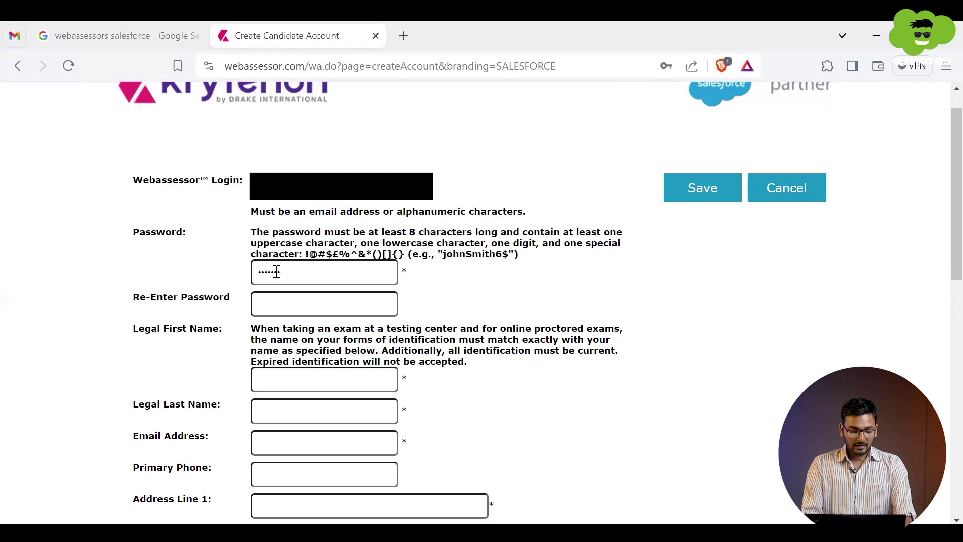
{"action": "type", "text": "••••••"}
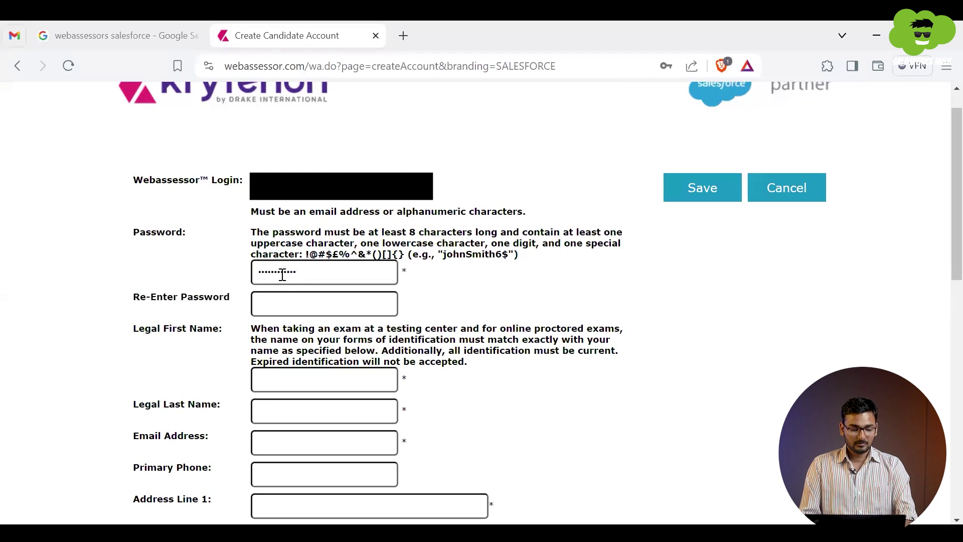
{"action": "left_click", "coordinate": [279, 295]}
{"action": "type", "text": "••••••"}
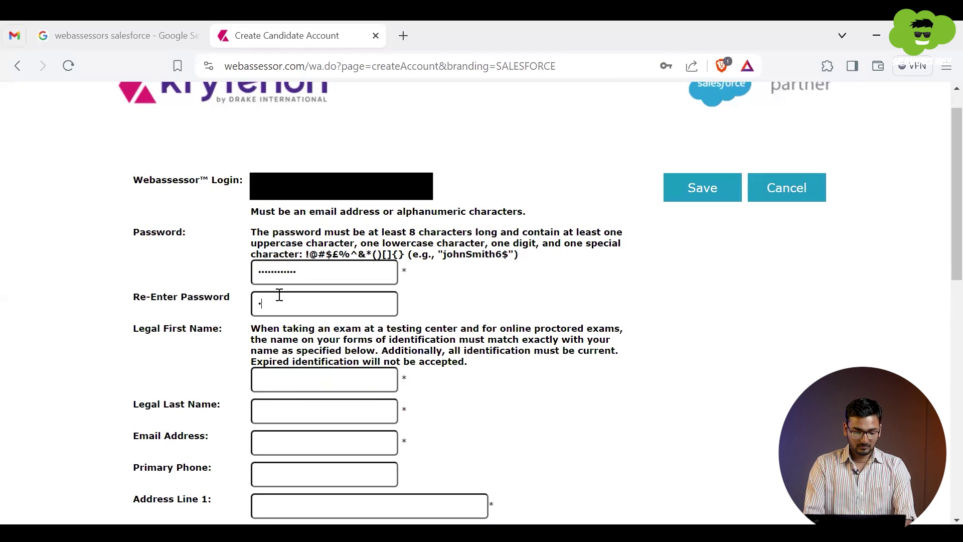
{"action": "type", "text": "•••••"}
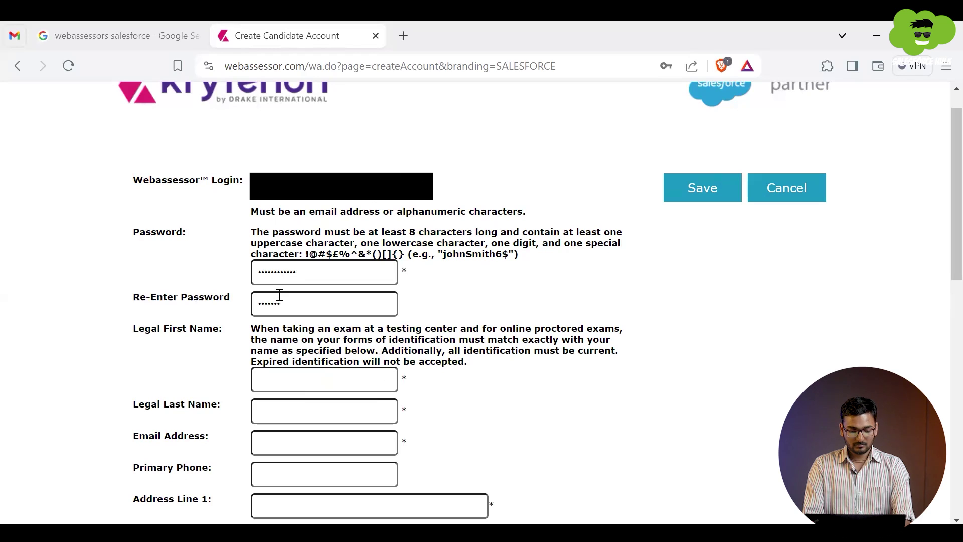
{"action": "left_click", "coordinate": [267, 383]}
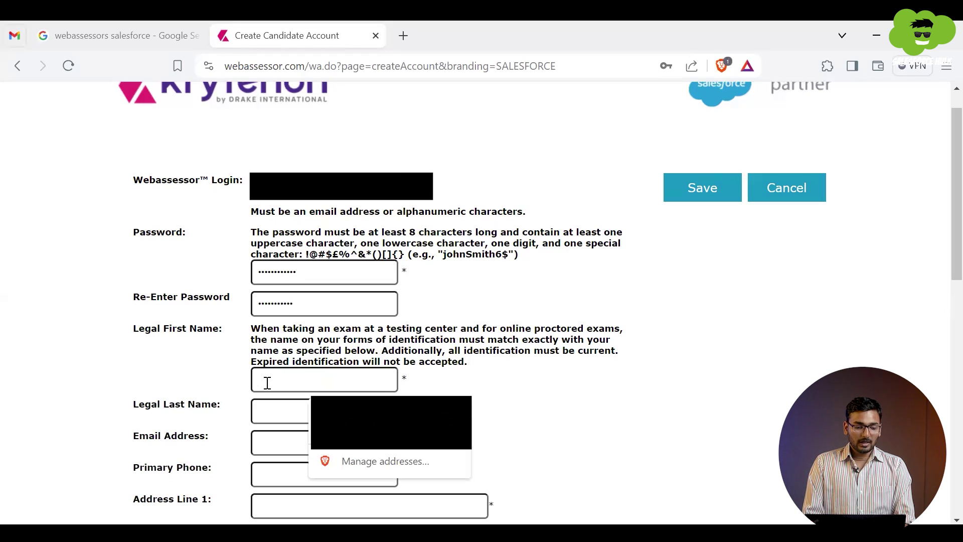
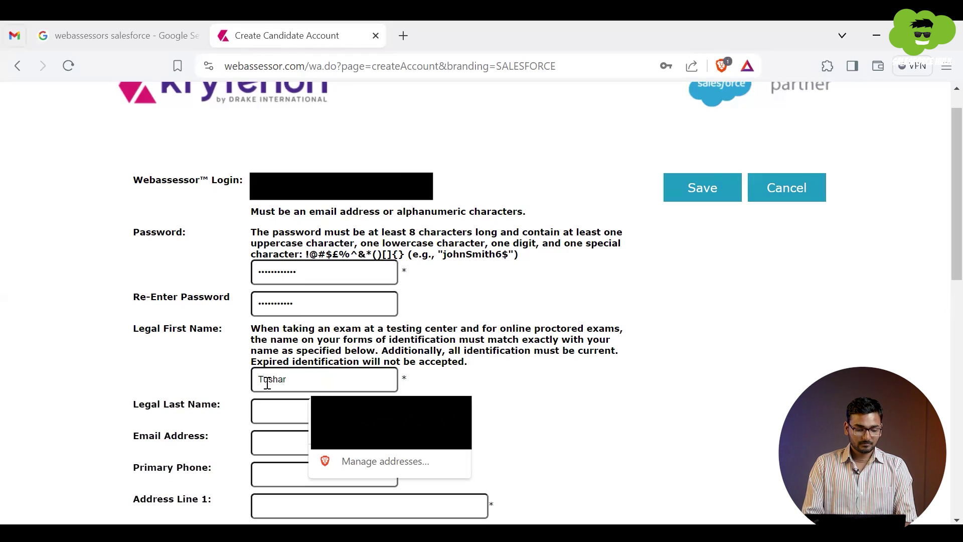
{"action": "scroll", "coordinate": [267, 383], "scroll_direction": "down", "scroll_amount": 1}
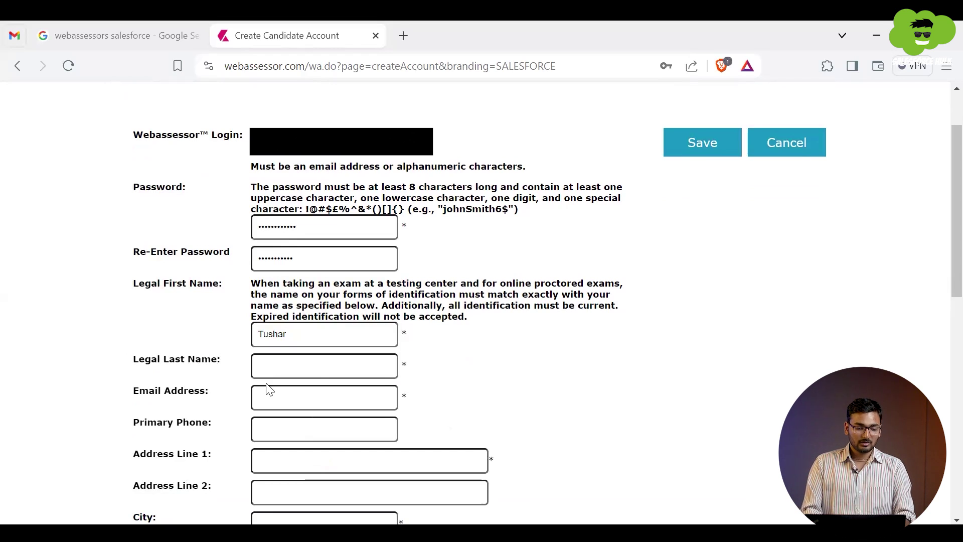
Step: Fill in the legal last name, email and autofilled contact details, clearing the phone number
{"action": "left_click", "coordinate": [276, 374]}
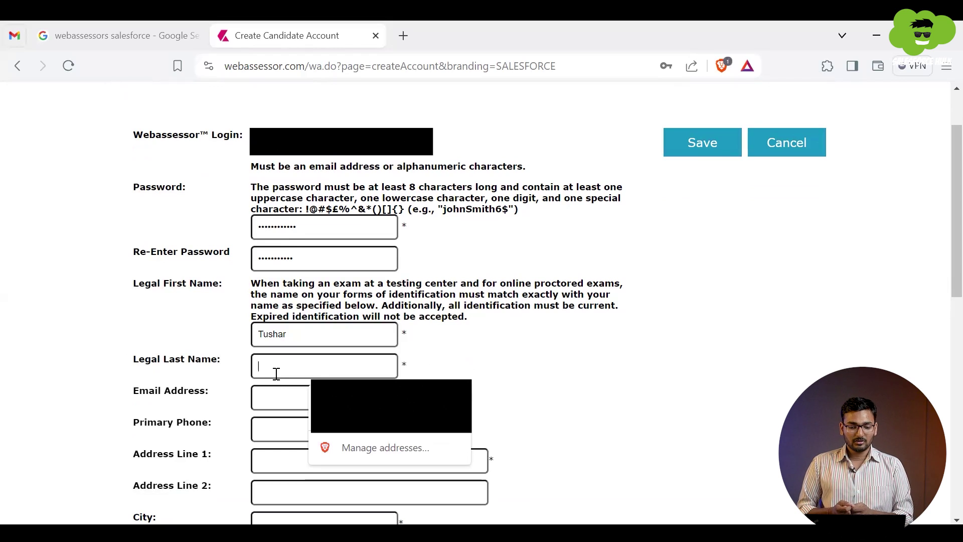
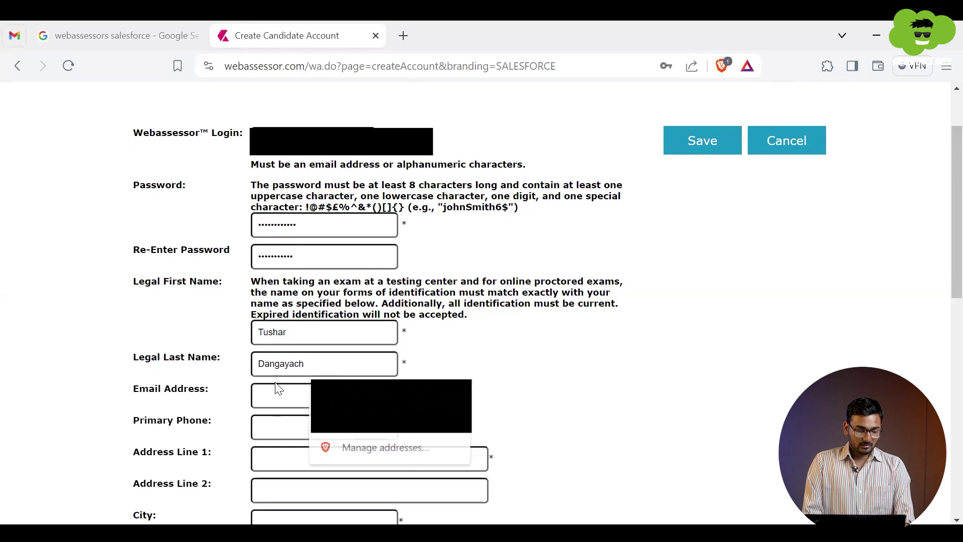
{"action": "scroll", "coordinate": [275, 387], "scroll_direction": "down", "scroll_amount": 1}
{"action": "left_click", "coordinate": [273, 329]}
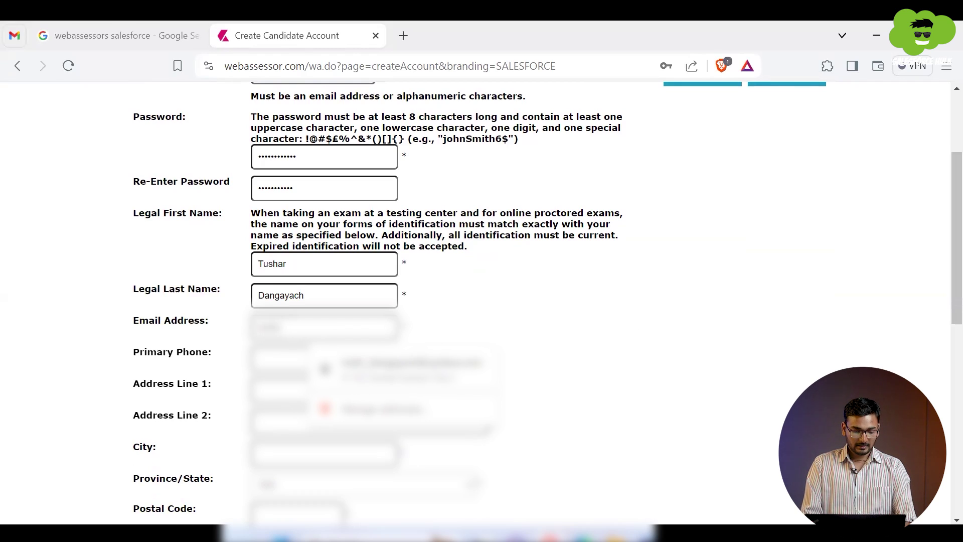
{"action": "left_click", "coordinate": [312, 351]}
{"action": "double_click", "coordinate": [303, 354]}
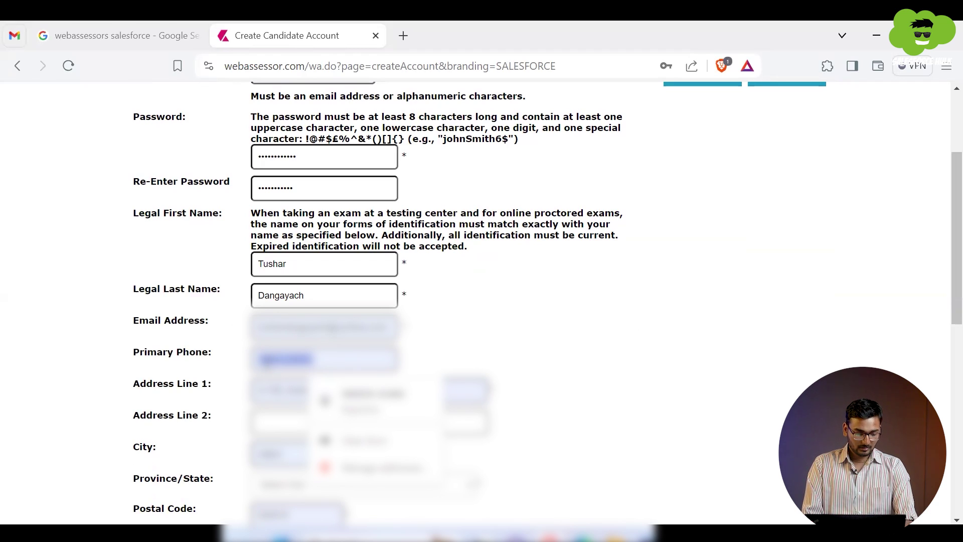
{"action": "key", "text": "BackSpace"}
Step: Choose a region option from its dropdown further down the form
{"action": "scroll", "coordinate": [451, 301], "scroll_direction": "down", "scroll_amount": 1}
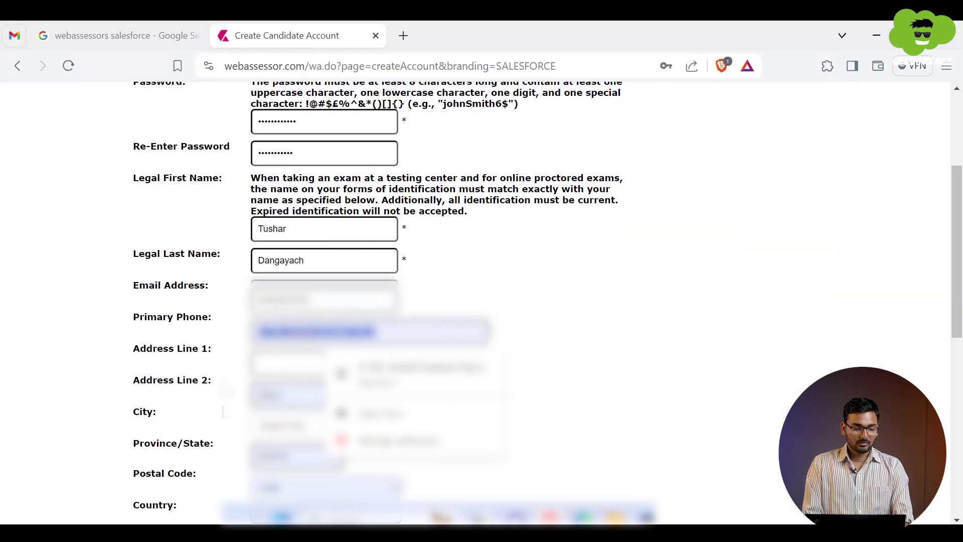
{"action": "scroll", "coordinate": [452, 300], "scroll_direction": "down", "scroll_amount": 1}
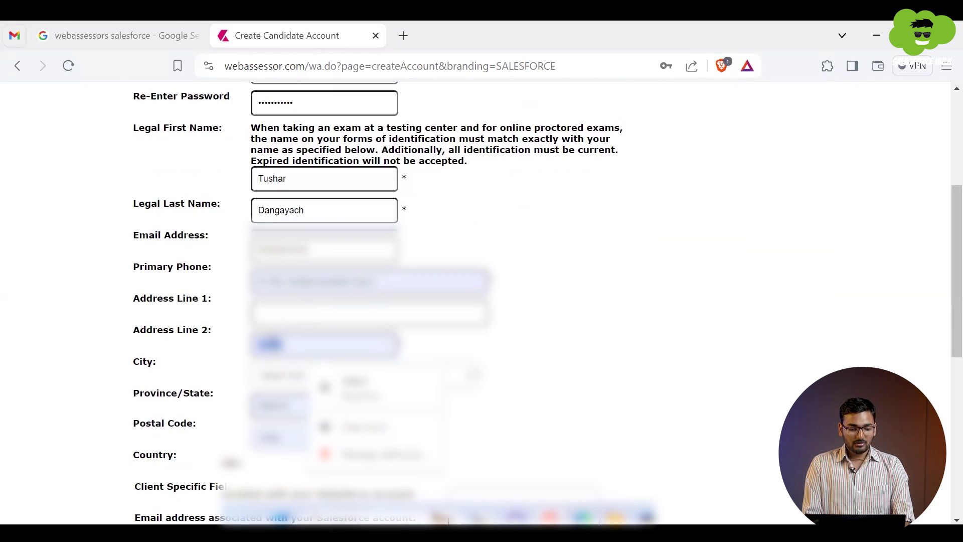
{"action": "scroll", "coordinate": [451, 300], "scroll_direction": "down", "scroll_amount": 1}
{"action": "scroll", "coordinate": [451, 301], "scroll_direction": "down", "scroll_amount": 2}
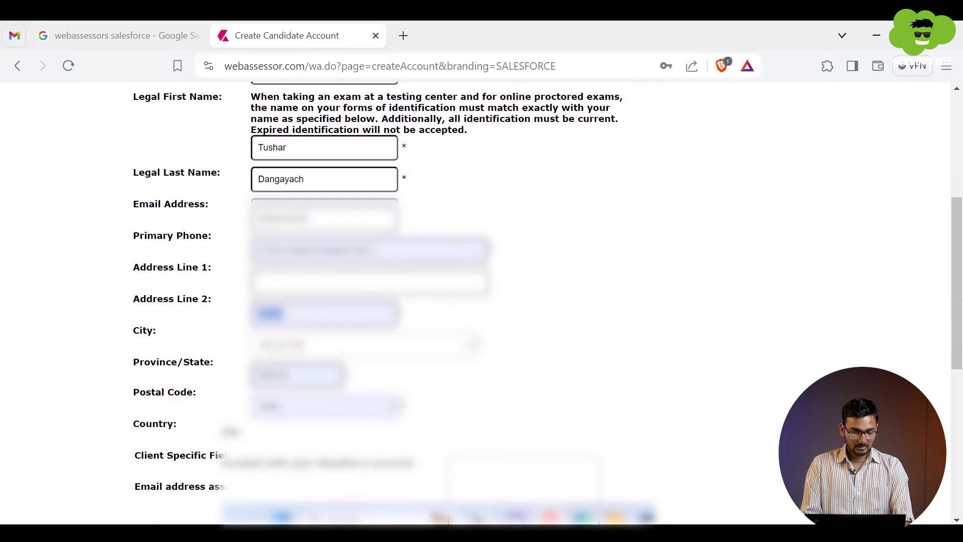
{"action": "left_click", "coordinate": [366, 249]}
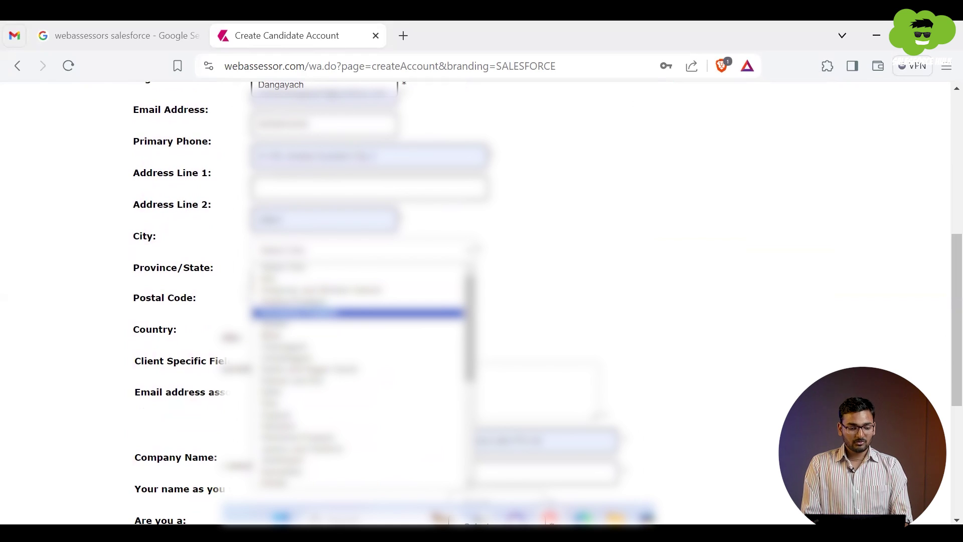
{"action": "key", "text": "Return"}
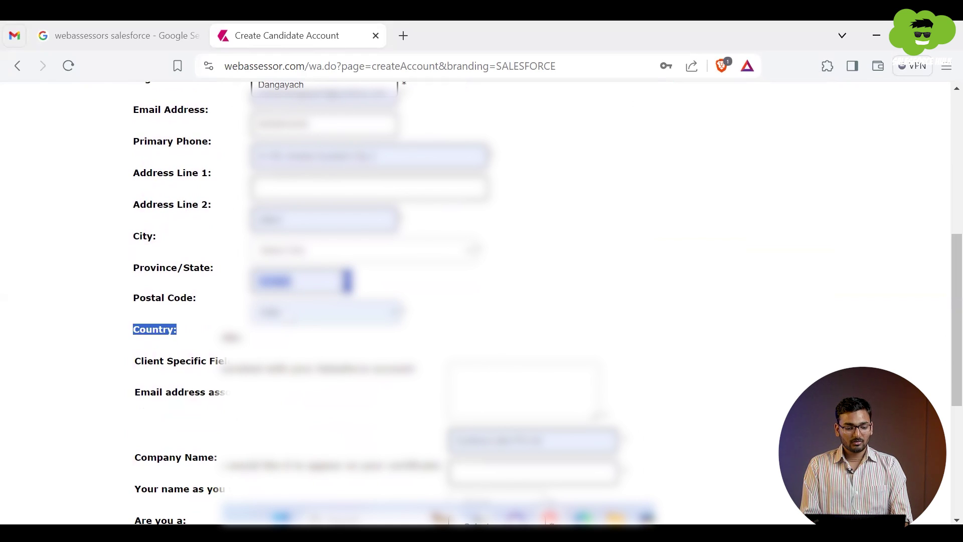
Step: Select the candidate's state in the Province/State dropdown
{"action": "key", "text": "alt+Down"}
{"action": "key", "text": "Down"}
{"action": "key", "text": "Down"}
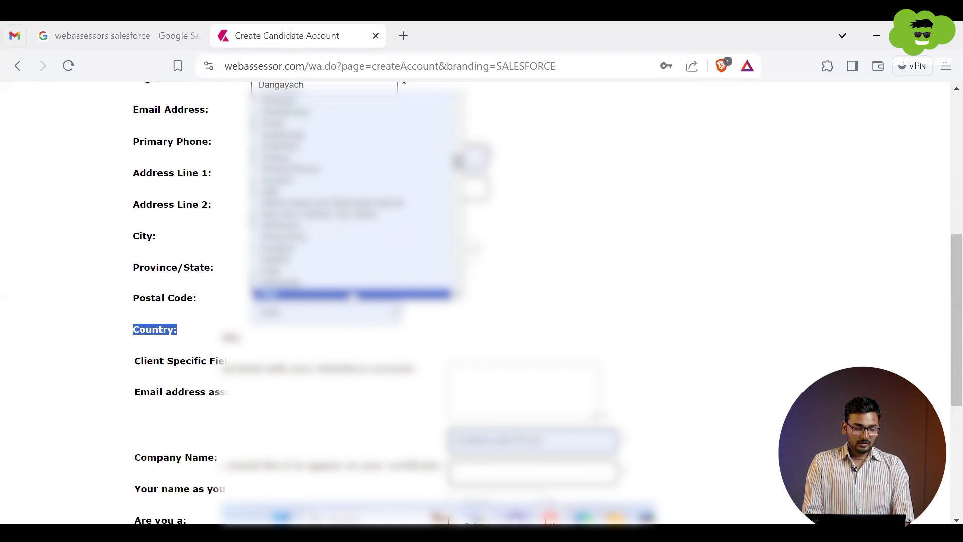
{"action": "key", "text": "Up"}
{"action": "key", "text": "Up"}
{"action": "key", "text": "Return"}
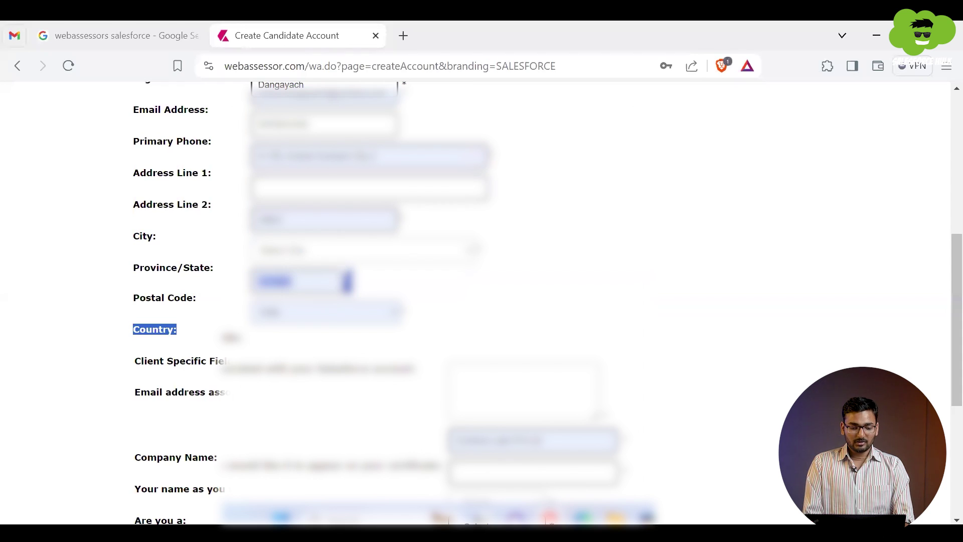
{"action": "key", "text": "alt+Down"}
{"action": "key", "text": "Down"}
{"action": "key", "text": "Down"}
{"action": "key", "text": "Down"}
{"action": "key", "text": "Down"}
{"action": "key", "text": "Down"}
{"action": "key", "text": "Down"}
{"action": "key", "text": "Down"}
{"action": "key", "text": "Down"}
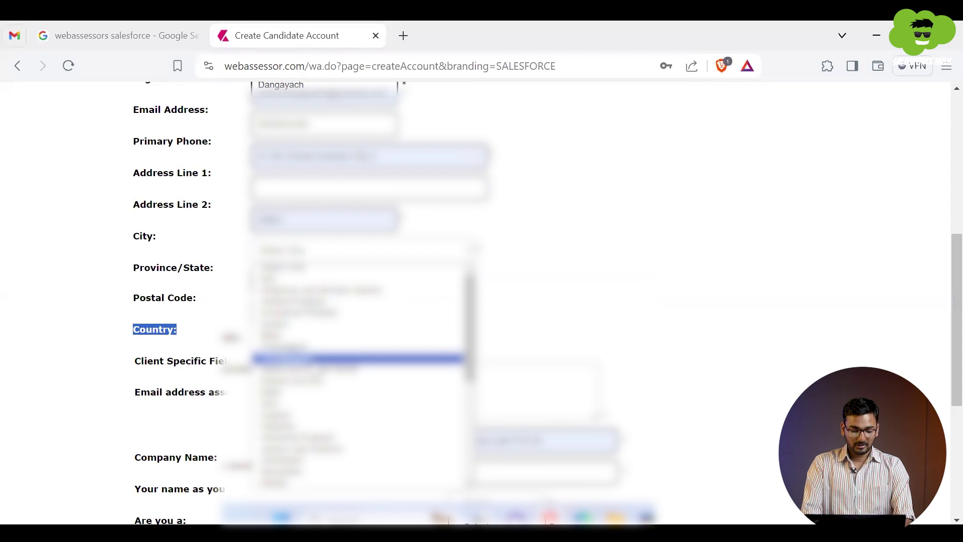
{"action": "key", "text": "Up"}
{"action": "key", "text": "Up"}
{"action": "key", "text": "Up"}
{"action": "key", "text": "Up"}
{"action": "key", "text": "Up"}
{"action": "key", "text": "Up"}
{"action": "key", "text": "Up"}
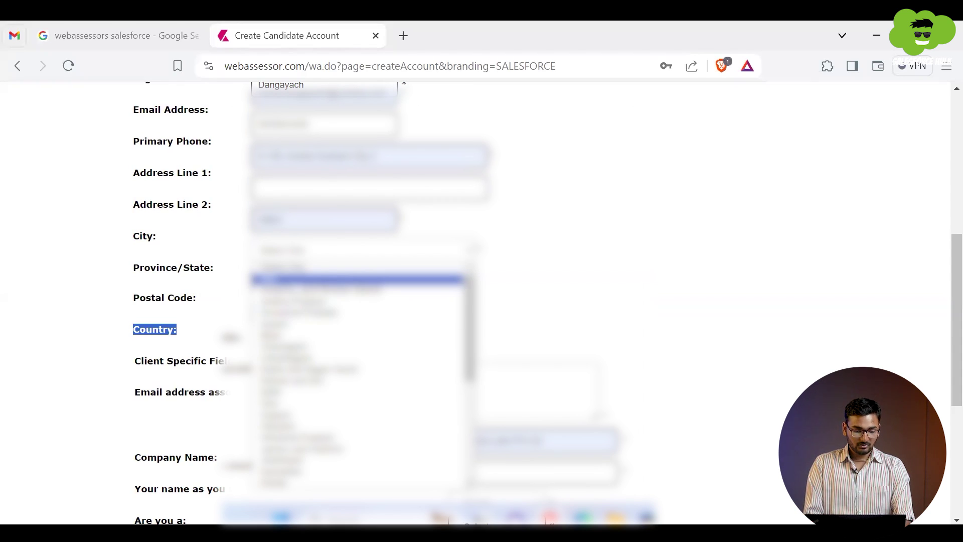
{"action": "key", "text": "Down"}
{"action": "key", "text": "Down"}
{"action": "key", "text": "Down"}
{"action": "key", "text": "Down"}
{"action": "key", "text": "r"}
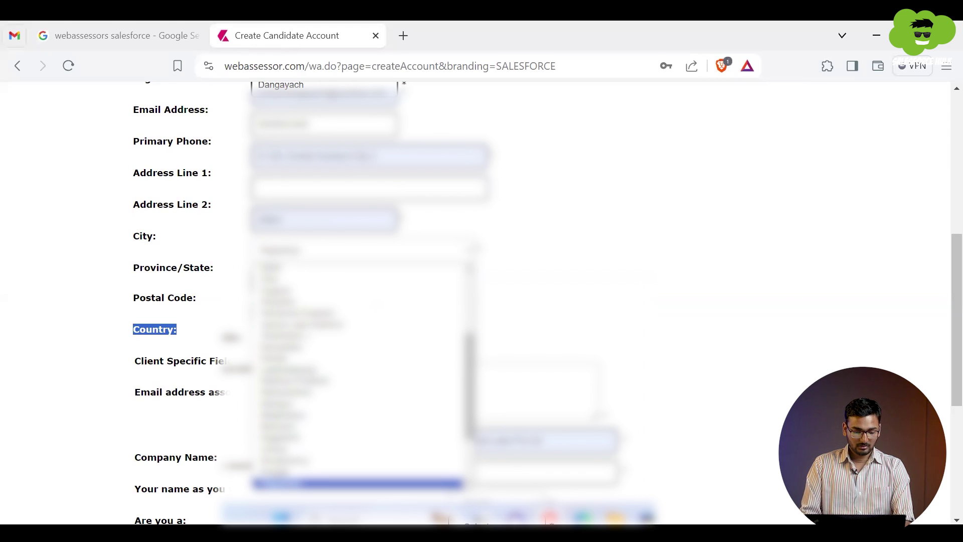
{"action": "key", "text": "Up"}
{"action": "key", "text": "Up"}
{"action": "key", "text": "Up"}
{"action": "key", "text": "Up"}
{"action": "key", "text": "Up"}
{"action": "key", "text": "Up"}
{"action": "key", "text": "Up"}
{"action": "key", "text": "Up"}
{"action": "key", "text": "Up"}
{"action": "key", "text": "Up"}
{"action": "key", "text": "Up"}
{"action": "key", "text": "Up"}
{"action": "key", "text": "Up"}
{"action": "key", "text": "Down"}
{"action": "key", "text": "Down"}
{"action": "key", "text": "Down"}
{"action": "key", "text": "Down"}
{"action": "key", "text": "Down"}
{"action": "key", "text": "Down"}
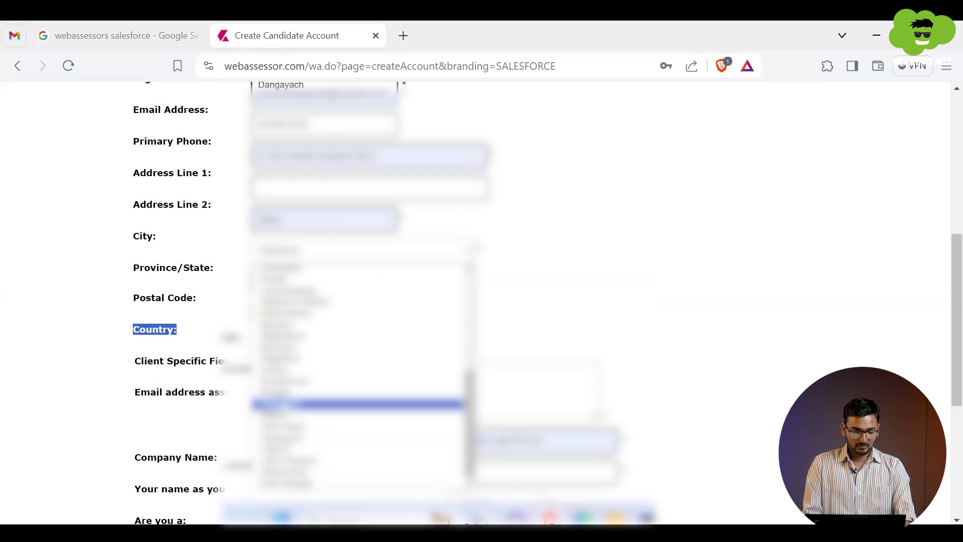
{"action": "key", "text": "Return"}
{"action": "left_click", "coordinate": [225, 293]}
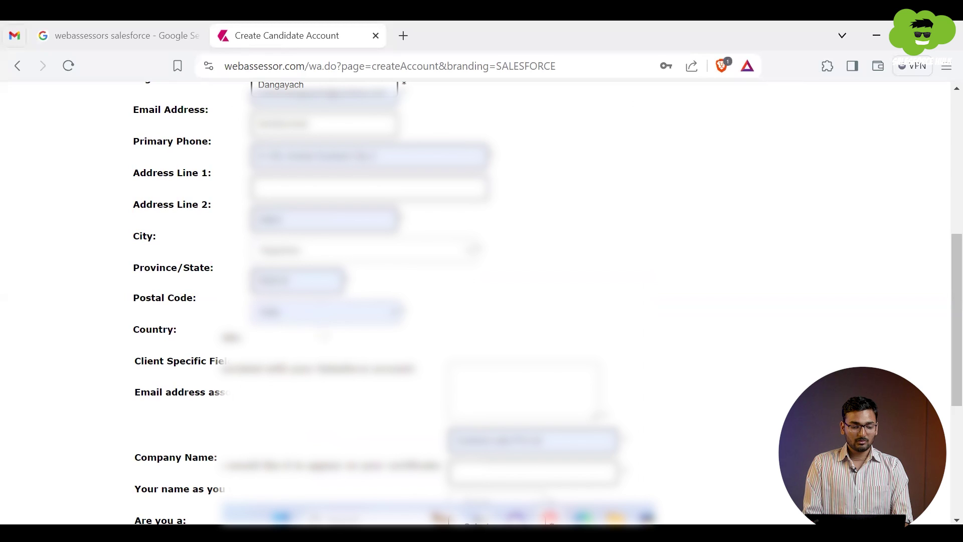
{"action": "scroll", "coordinate": [482, 301], "scroll_direction": "down", "scroll_amount": 2}
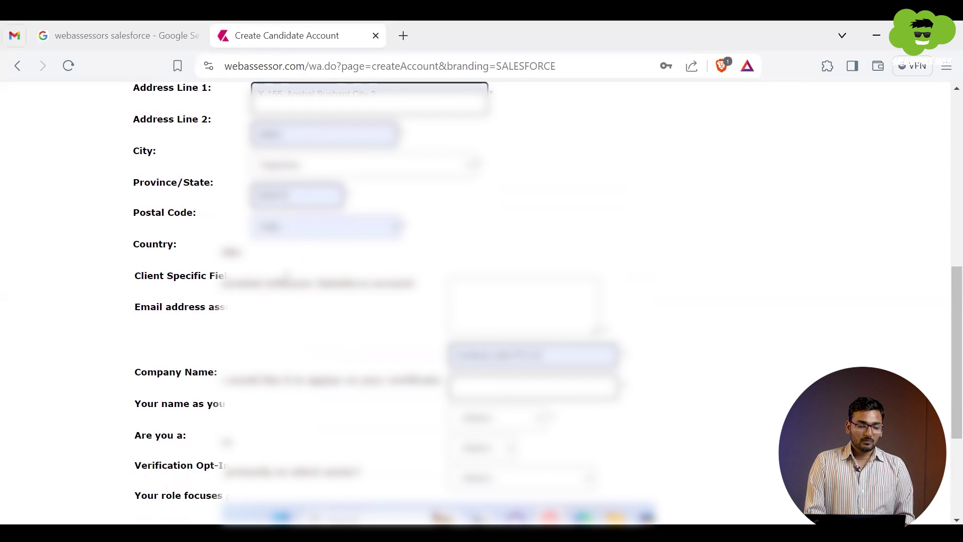
Step: Enter the candidate's Salesforce account e-mail in the client-specific email field
{"action": "triple_click", "coordinate": [286, 278]}
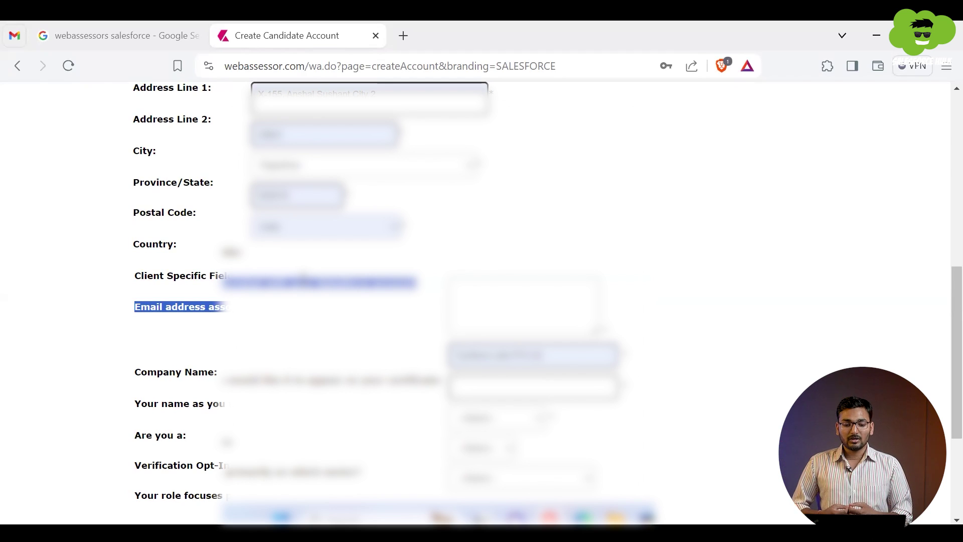
{"action": "left_click", "coordinate": [493, 289]}
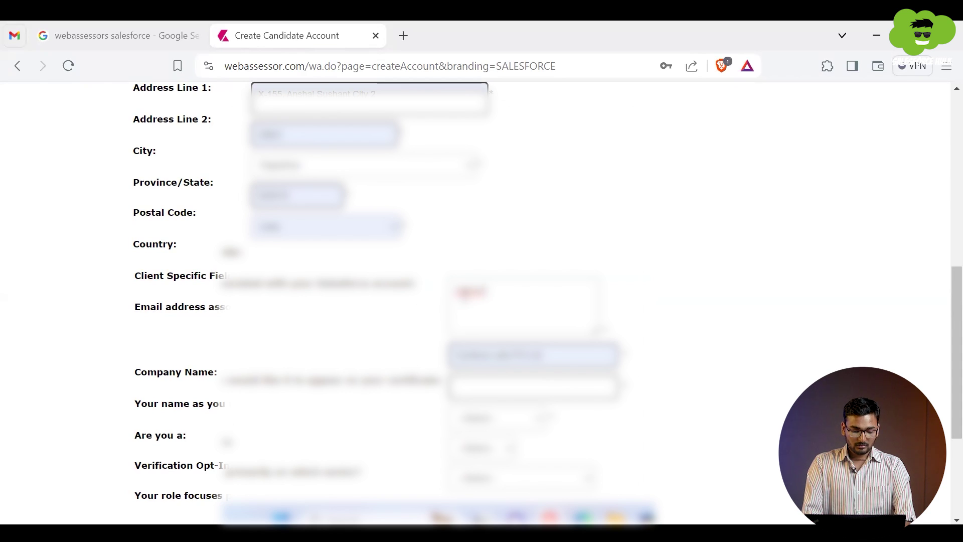
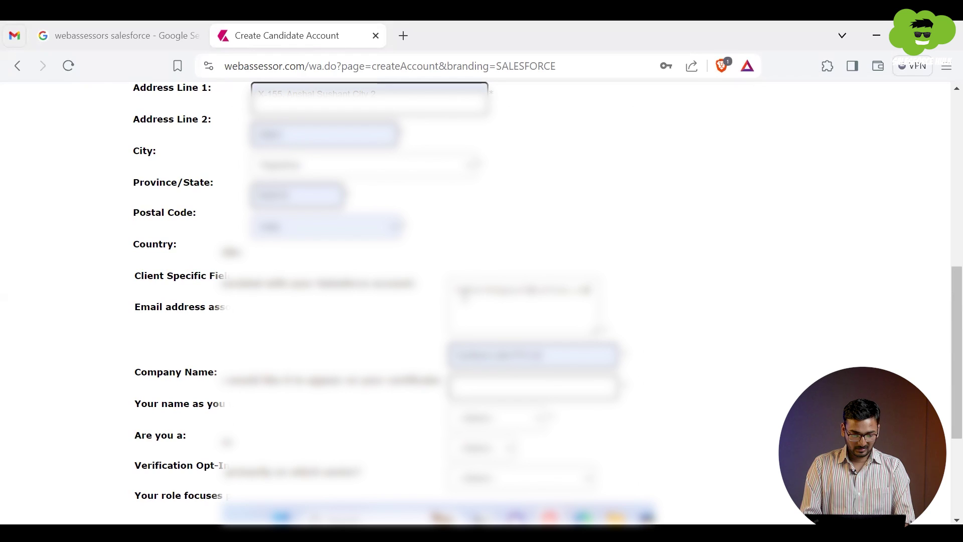
Step: Fill the certificate name from the autofill suggestion and show the 'Are you a:' choices
{"action": "scroll", "coordinate": [399, 297], "scroll_direction": "down", "scroll_amount": 2}
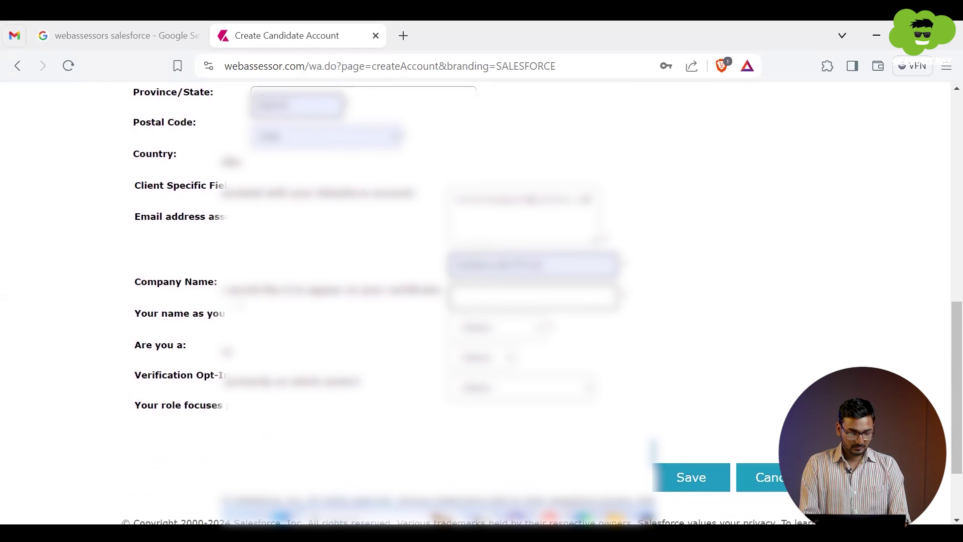
{"action": "left_click_drag", "start_coordinate": [221, 309], "coordinate": [226, 290]}
{"action": "left_click", "coordinate": [461, 293]}
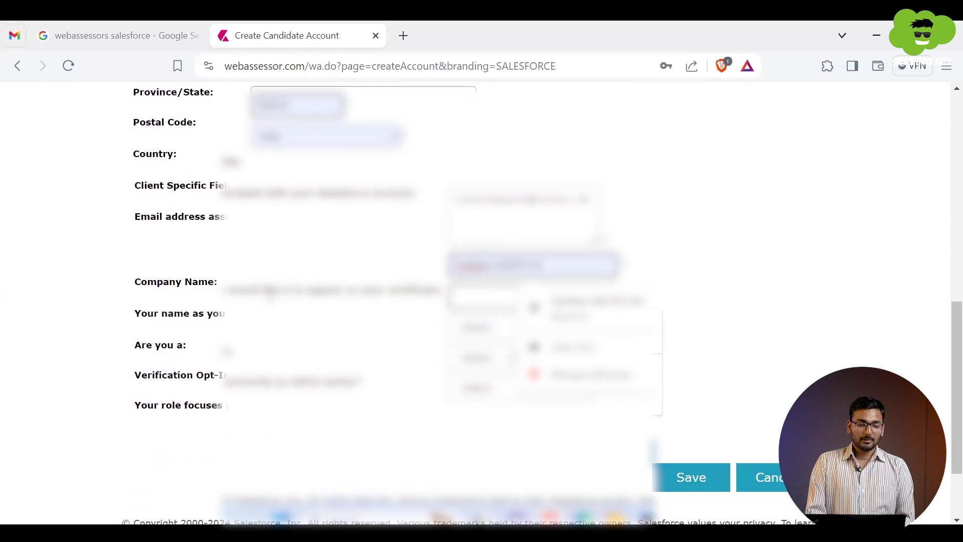
{"action": "left_click_drag", "start_coordinate": [271, 290], "coordinate": [228, 314]}
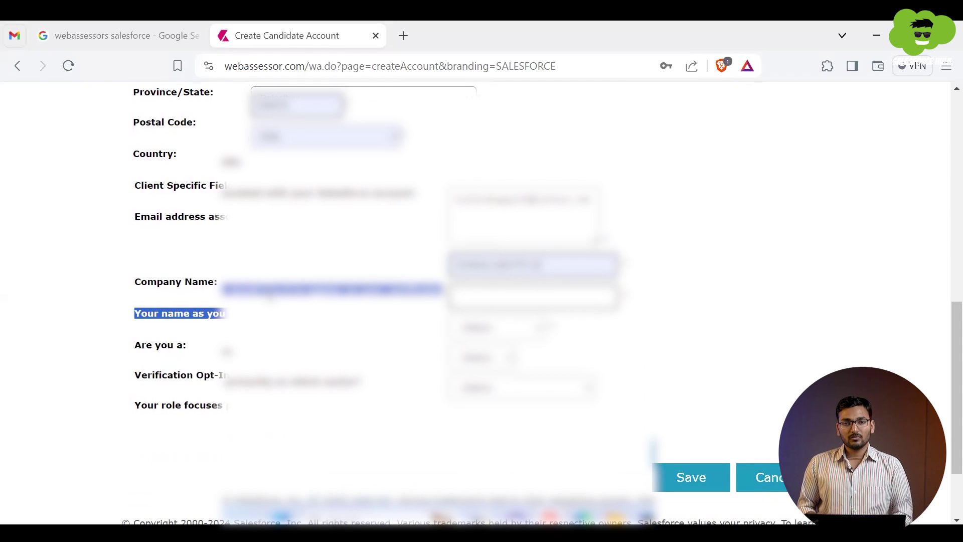
{"action": "left_click", "coordinate": [474, 296]}
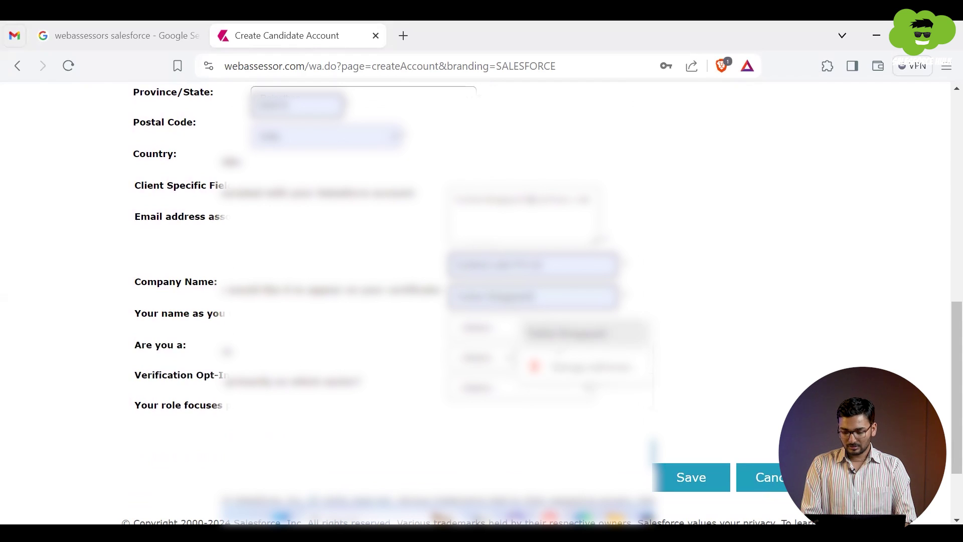
{"action": "left_click", "coordinate": [567, 333]}
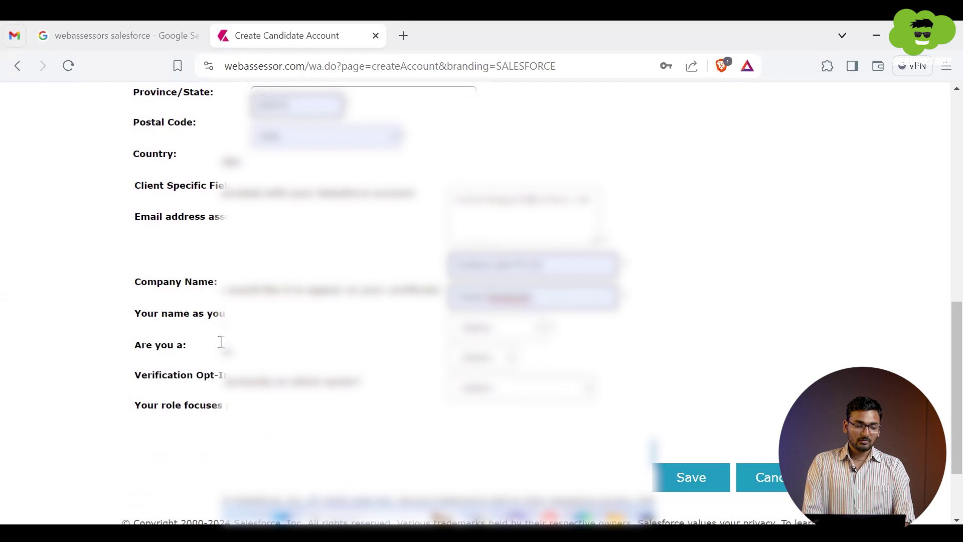
{"action": "triple_click", "coordinate": [170, 346]}
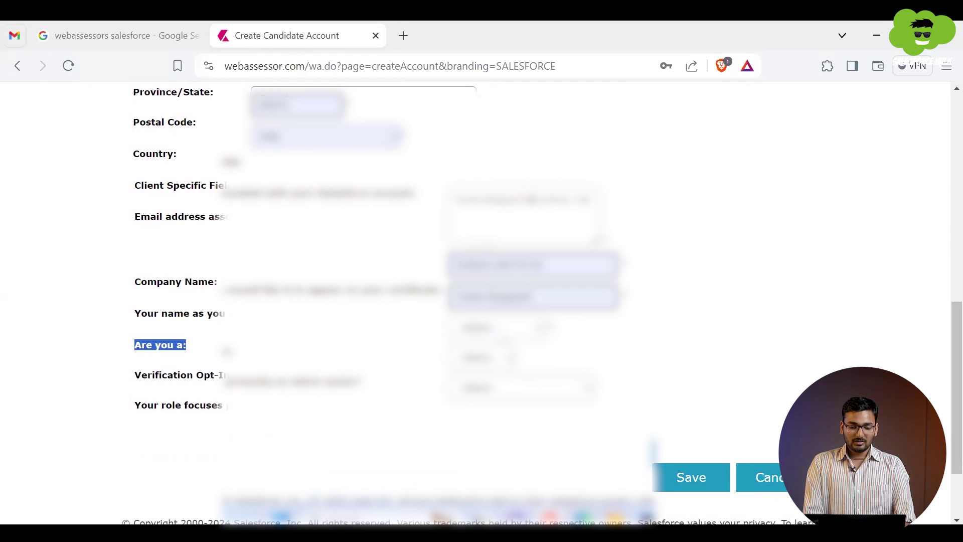
{"action": "left_click", "coordinate": [498, 353]}
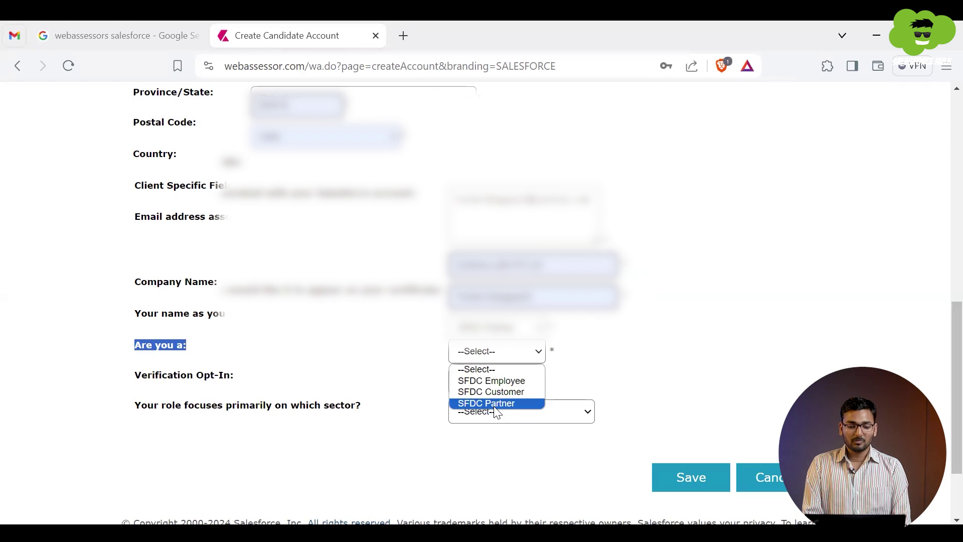
Step: Choose SFDC Partner as candidate type and set Verification Opt-In to Yes
{"action": "left_click", "coordinate": [496, 403]}
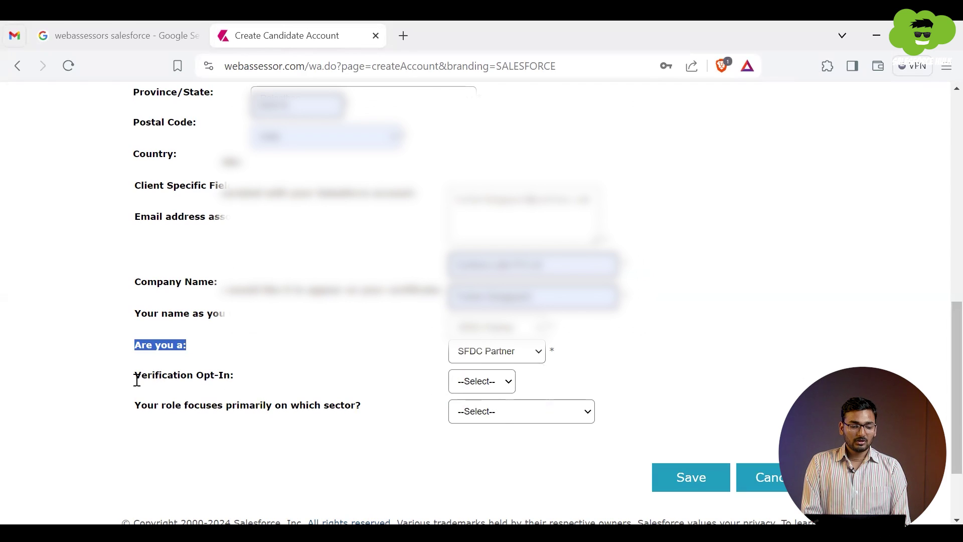
{"action": "left_click_drag", "start_coordinate": [134, 381], "coordinate": [246, 398]}
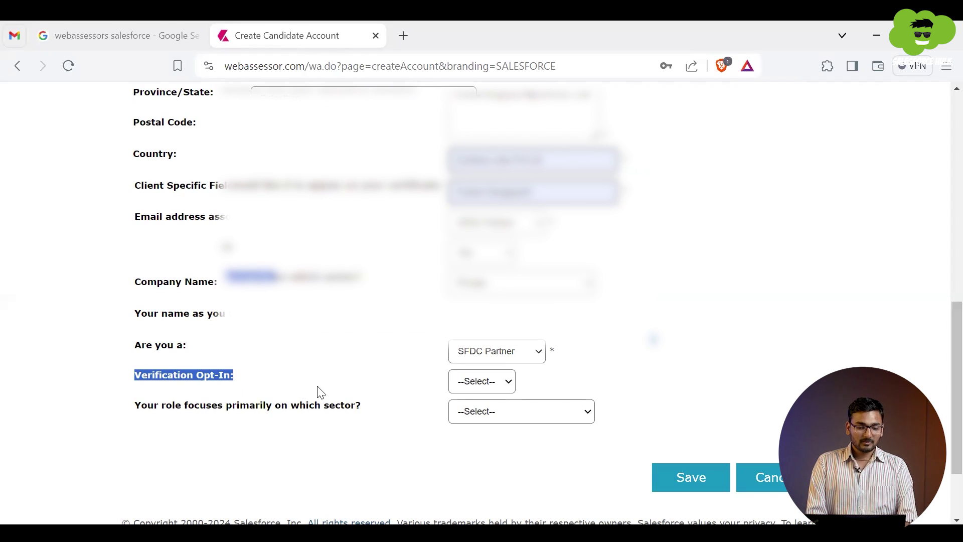
{"action": "left_click", "coordinate": [496, 382]}
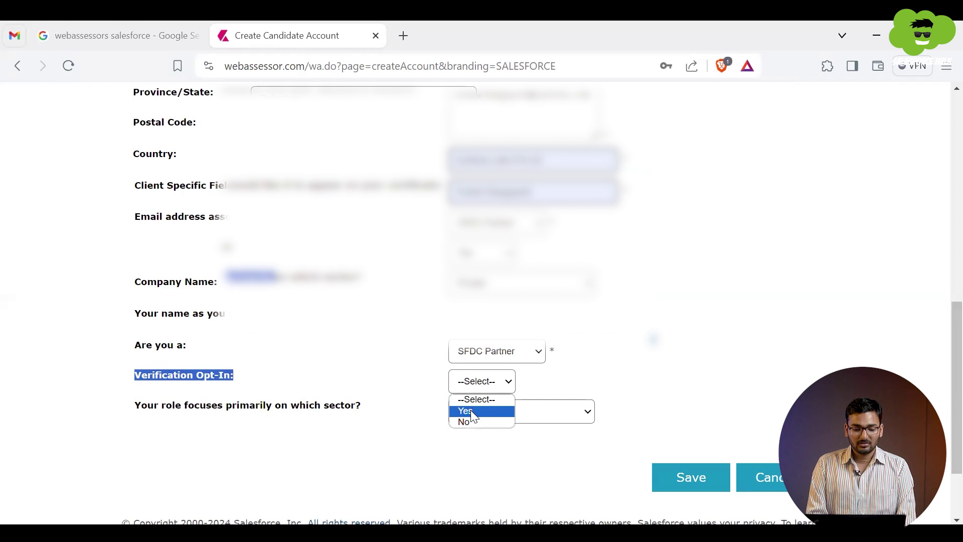
{"action": "left_click", "coordinate": [474, 411]}
{"action": "left_click", "coordinate": [471, 381]}
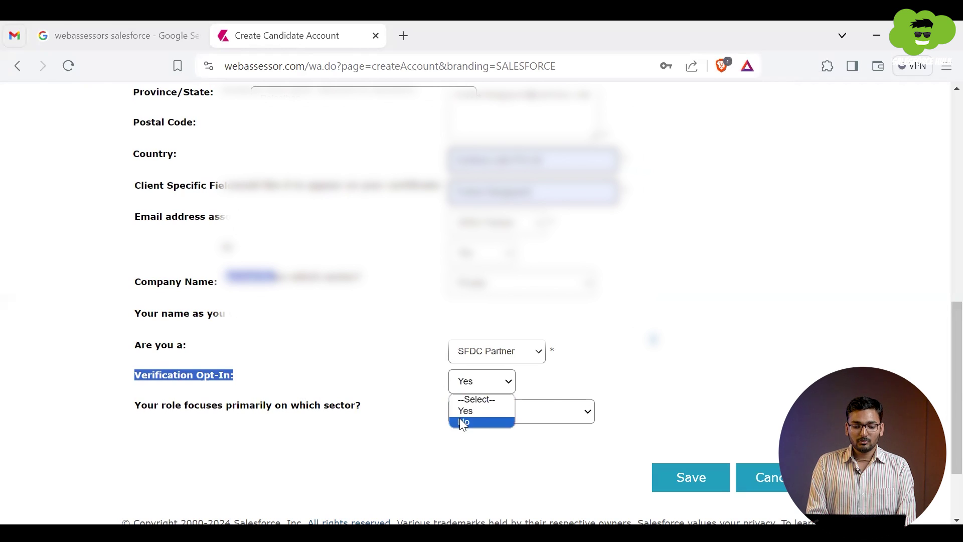
{"action": "left_click", "coordinate": [462, 421]}
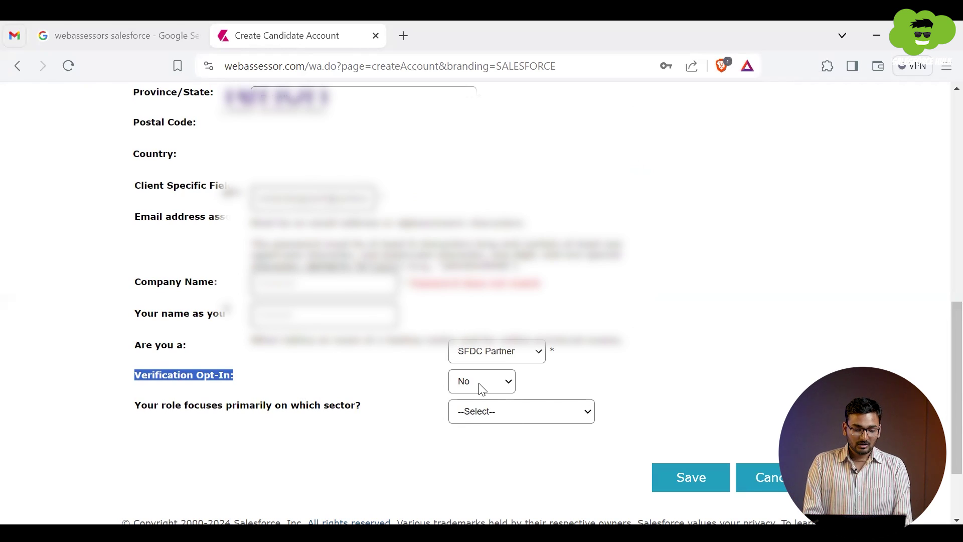
{"action": "left_click", "coordinate": [491, 380]}
{"action": "left_click", "coordinate": [479, 412]}
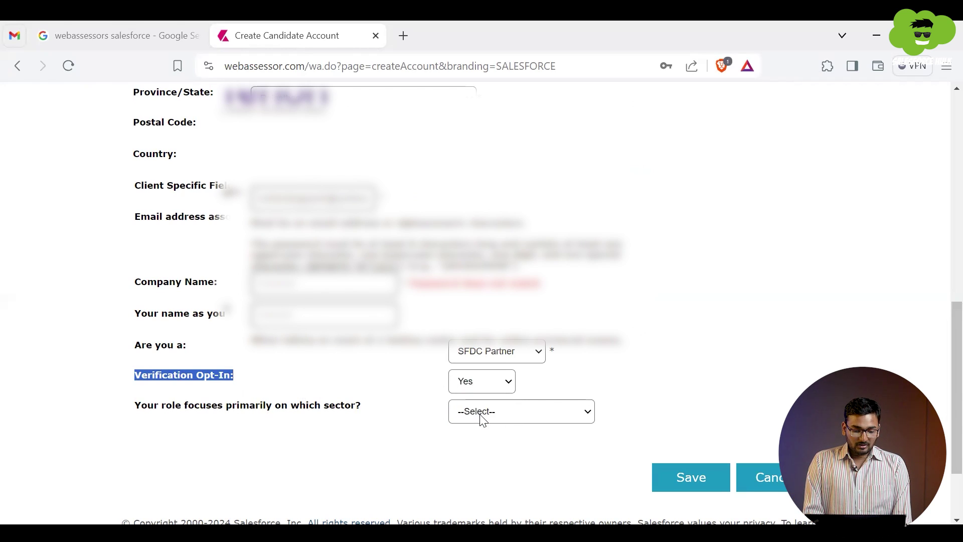
Step: Set the role sector to Private
{"action": "triple_click", "coordinate": [179, 410]}
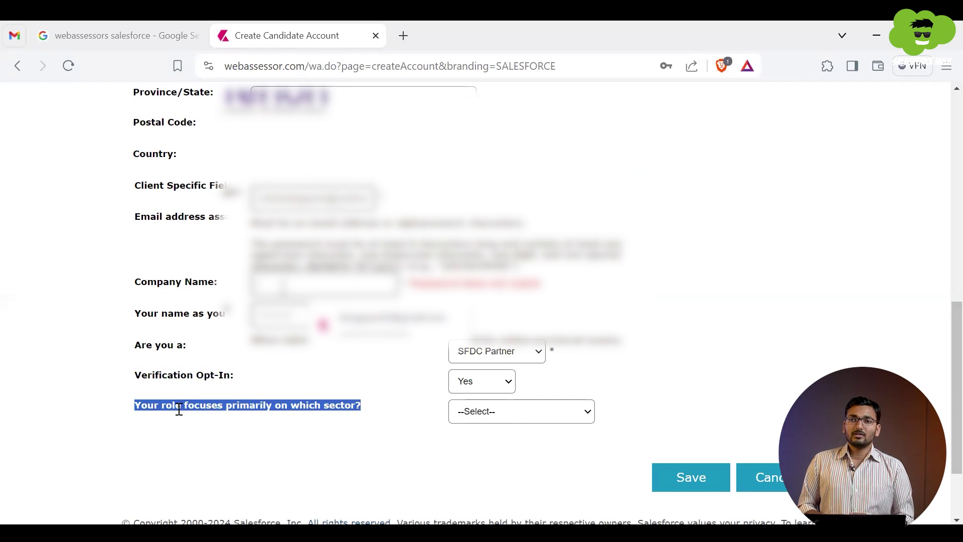
{"action": "double_click", "coordinate": [255, 408]}
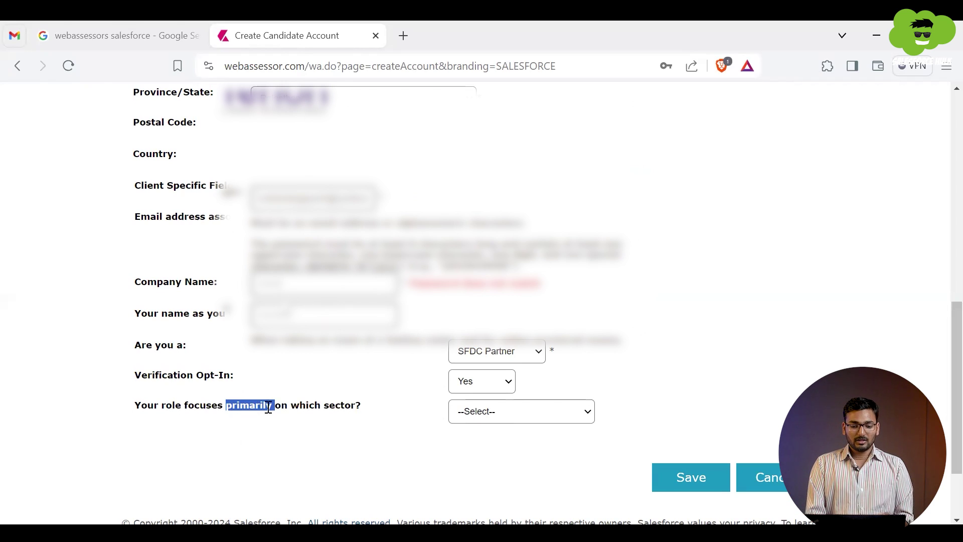
{"action": "left_click", "coordinate": [496, 418]}
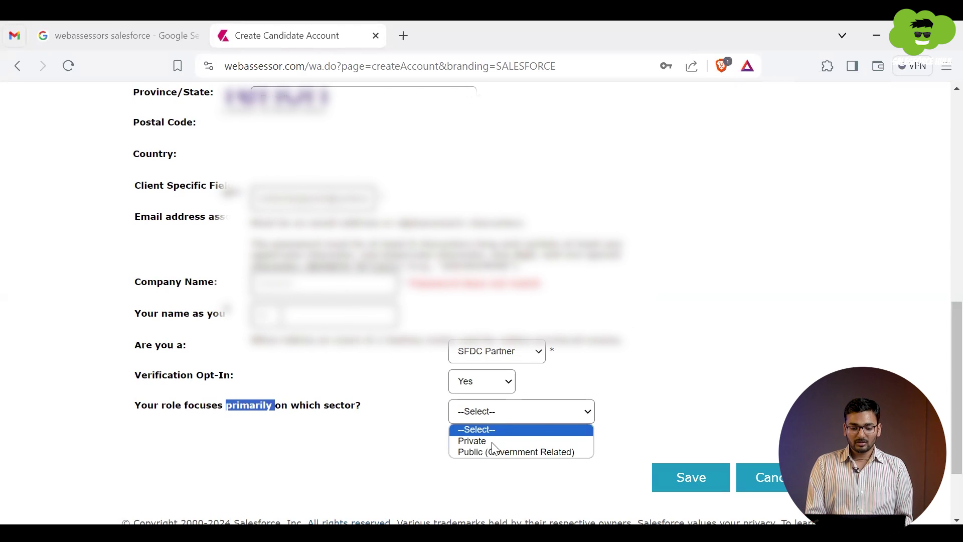
{"action": "left_click", "coordinate": [489, 441]}
{"action": "scroll", "coordinate": [368, 402], "scroll_direction": "down", "scroll_amount": 2}
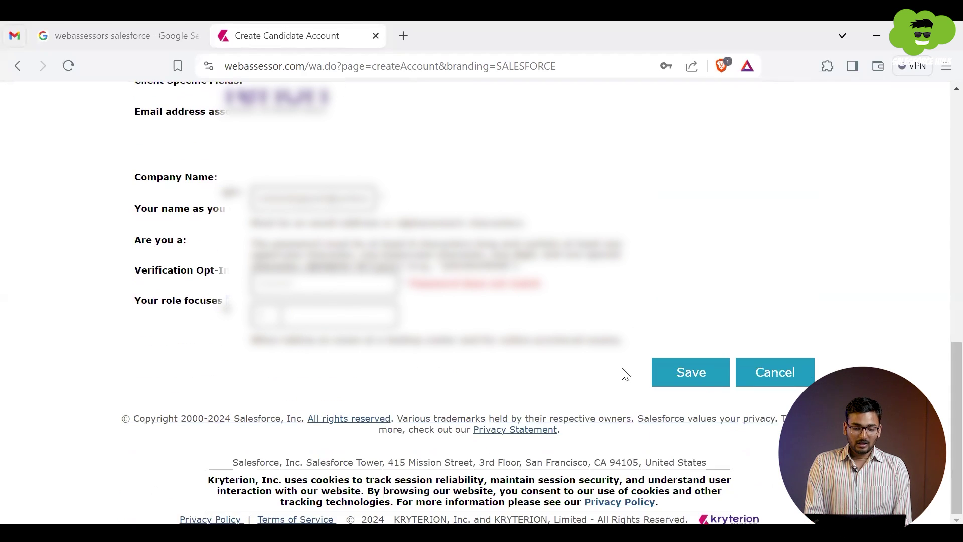
Step: Save the new candidate account and proceed to the LOGIN page
{"action": "left_click", "coordinate": [688, 383]}
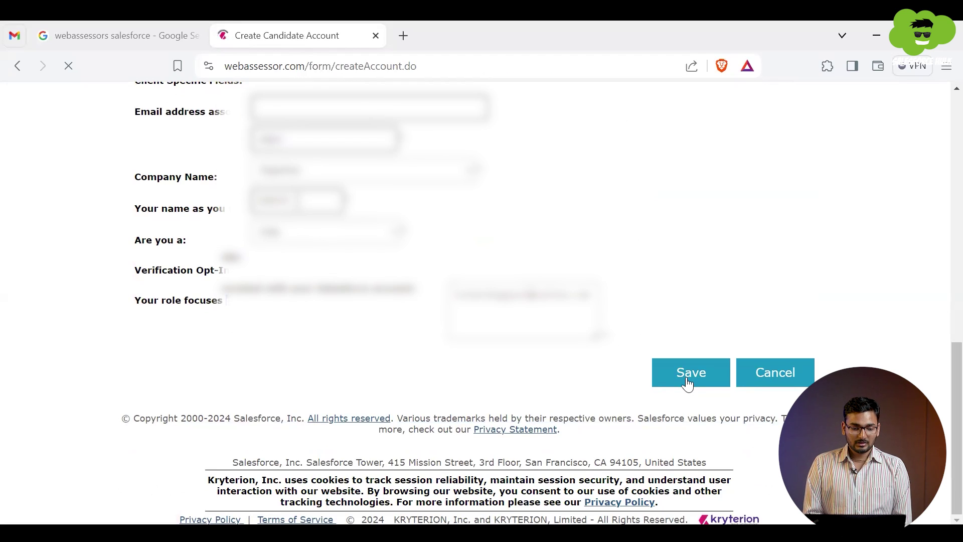
{"action": "left_click", "coordinate": [671, 197]}
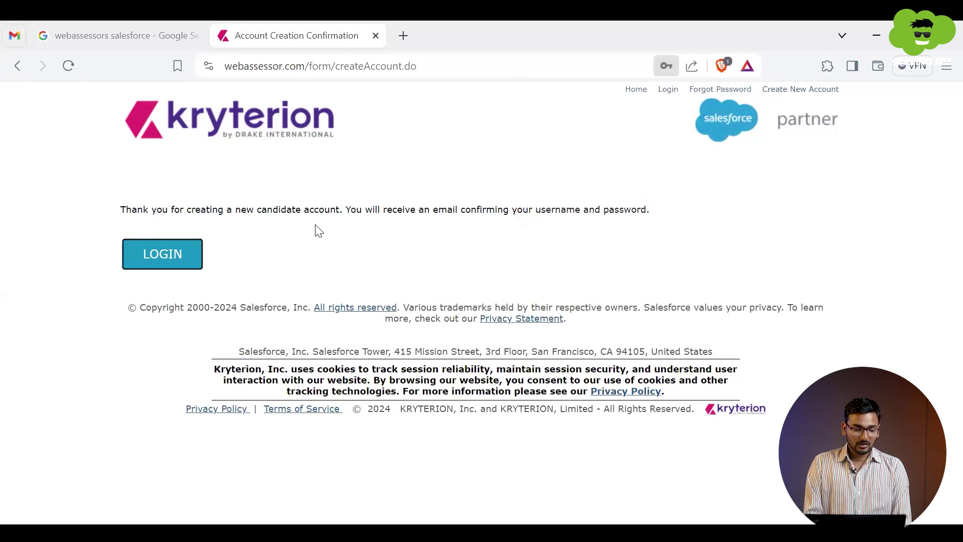
{"action": "left_click", "coordinate": [159, 257]}
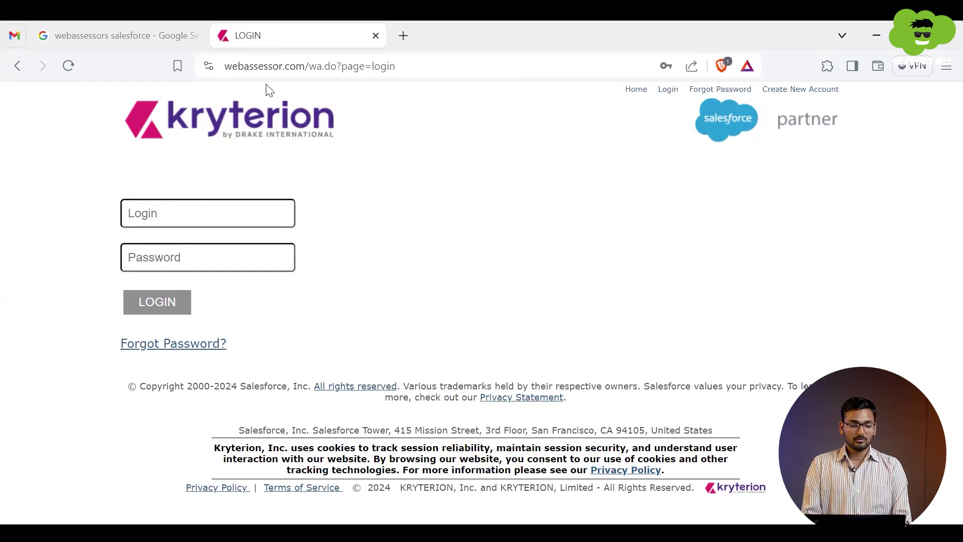
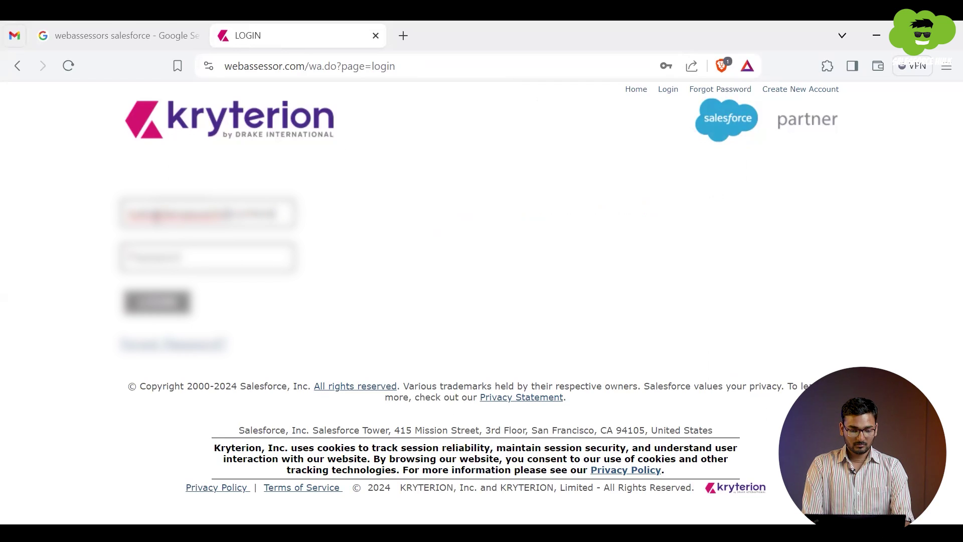
Step: Sign in with the new account's email login and password
{"action": "key", "text": "Tab"}
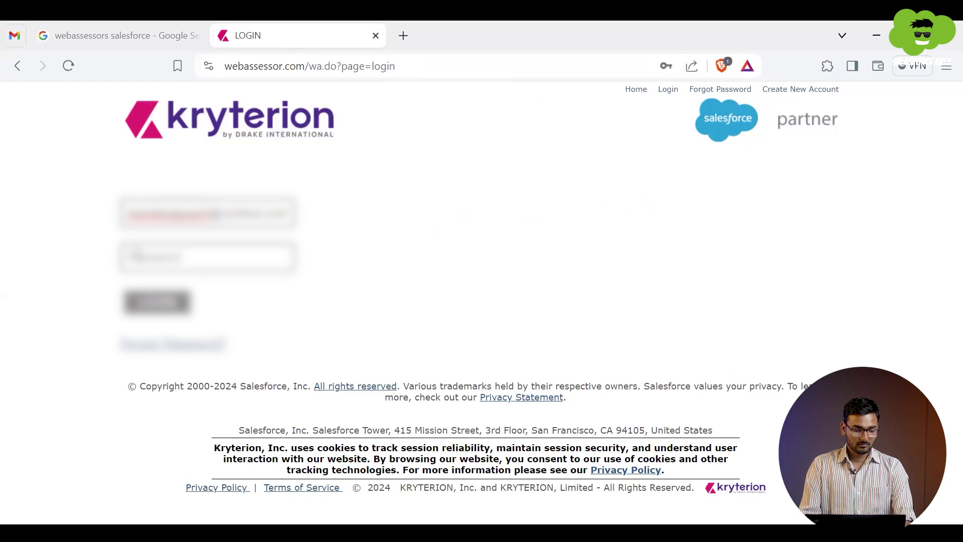
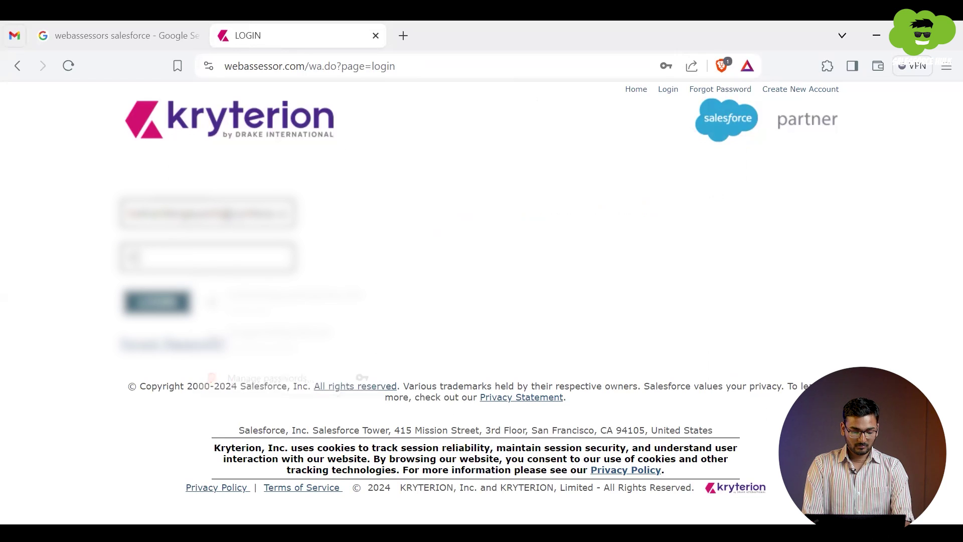
{"action": "key", "text": "Return"}
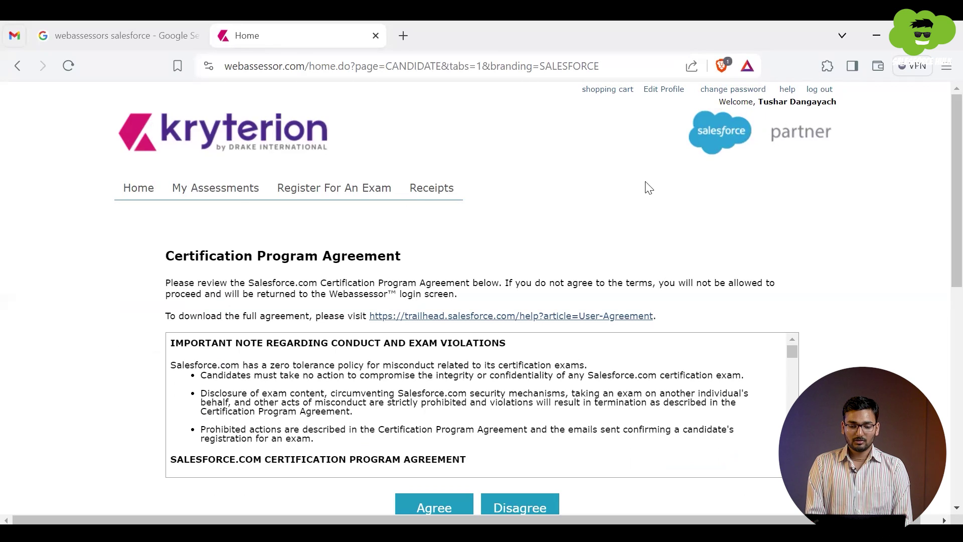
Step: Agree to the Salesforce Certification Program Agreement and return to the Home page
{"action": "scroll", "coordinate": [519, 276], "scroll_direction": "down", "scroll_amount": 5}
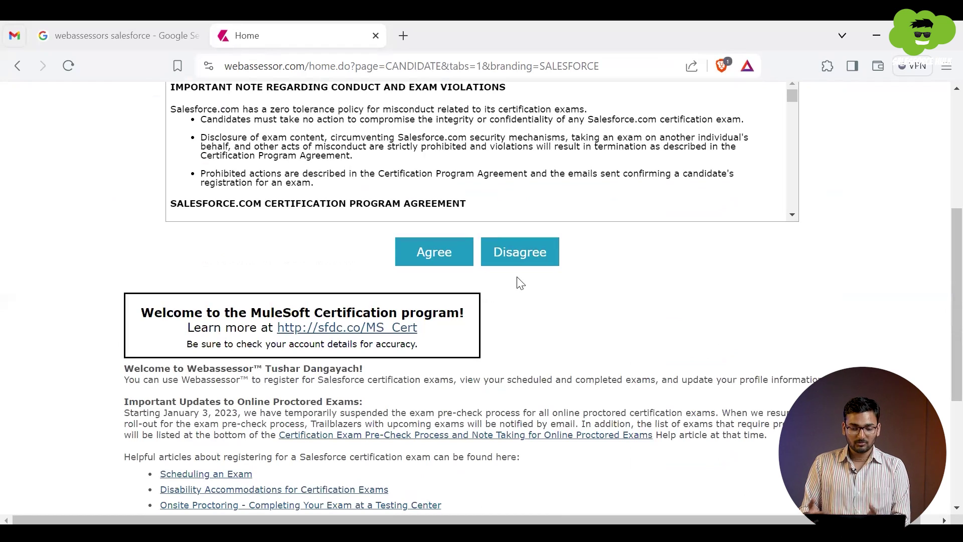
{"action": "scroll", "coordinate": [519, 283], "scroll_direction": "up", "scroll_amount": 5}
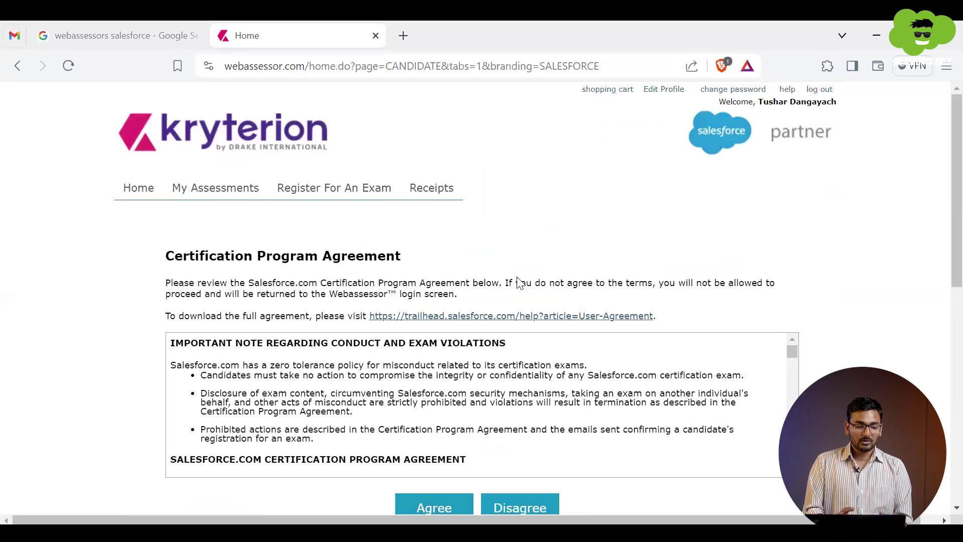
{"action": "scroll", "coordinate": [519, 276], "scroll_direction": "down", "scroll_amount": 2}
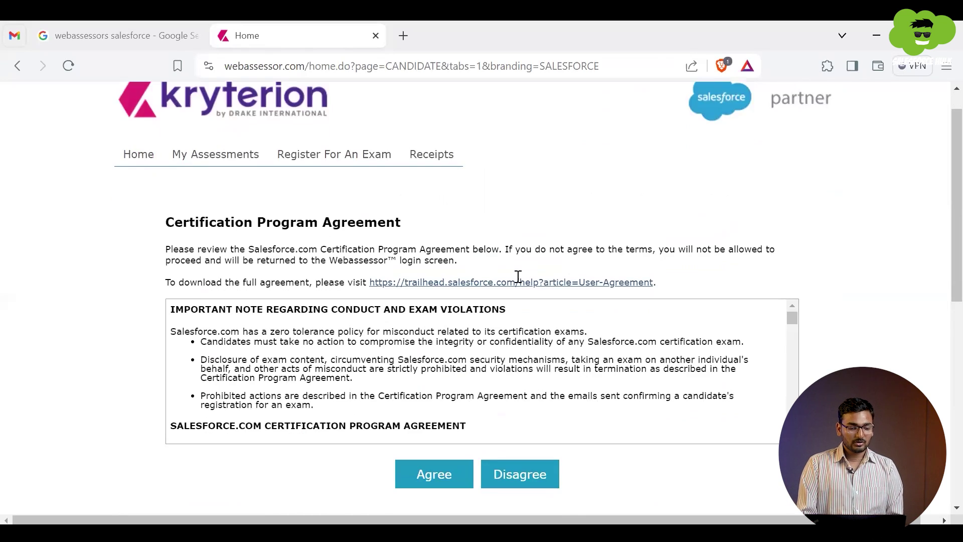
{"action": "scroll", "coordinate": [359, 321], "scroll_direction": "down", "scroll_amount": 1}
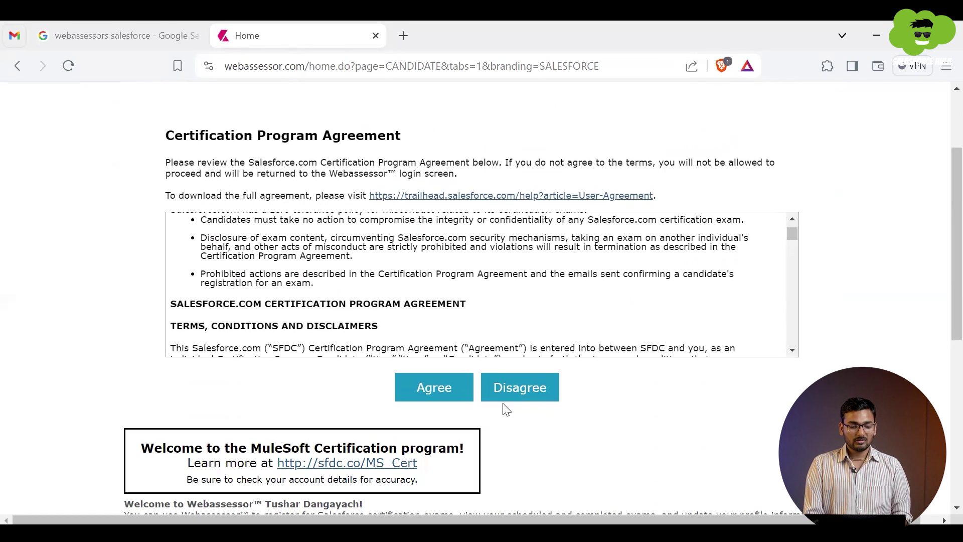
{"action": "left_click", "coordinate": [440, 385]}
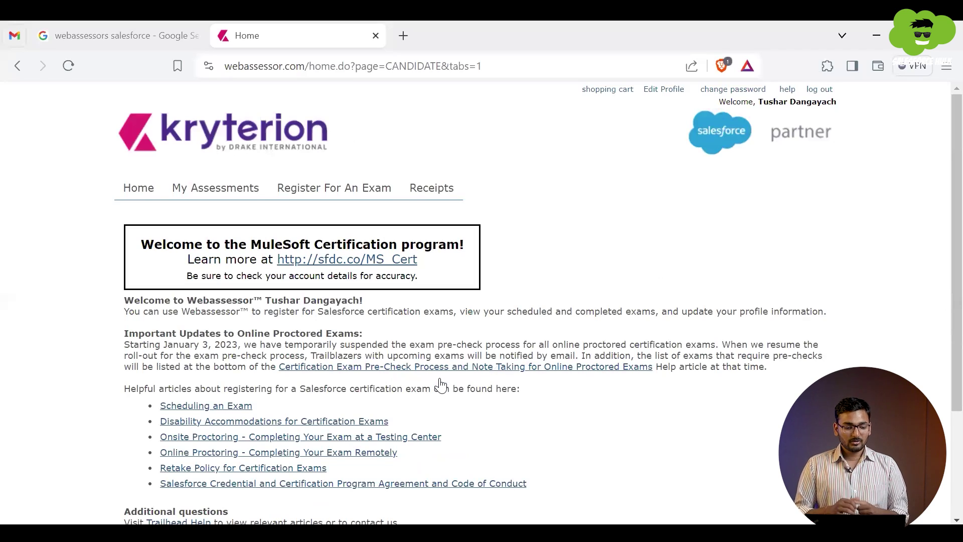
{"action": "left_click", "coordinate": [136, 191]}
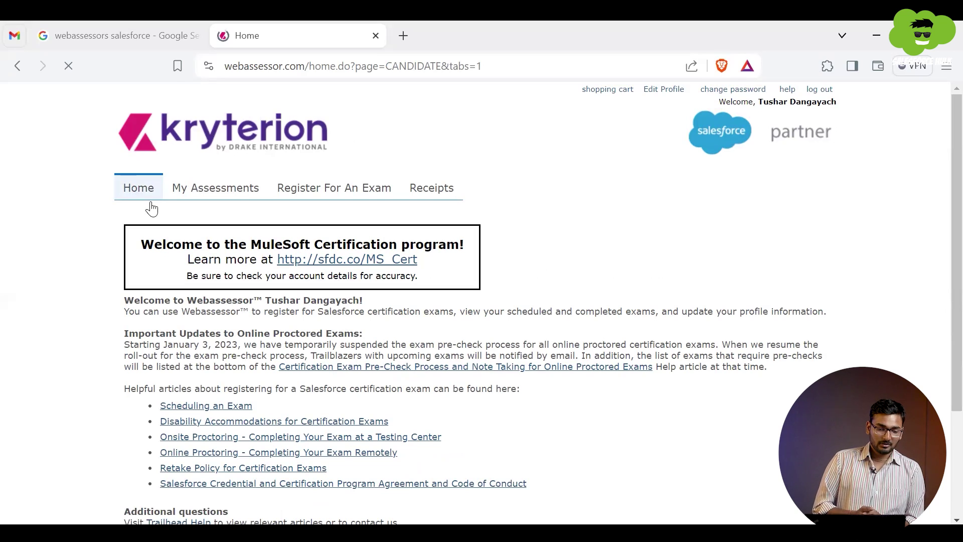
Step: Open the Scheduling, Disability Accommodations, Onsite/Online Proctoring and Retake Policy articles in background tabs
{"action": "scroll", "coordinate": [206, 301], "scroll_direction": "down", "scroll_amount": 3}
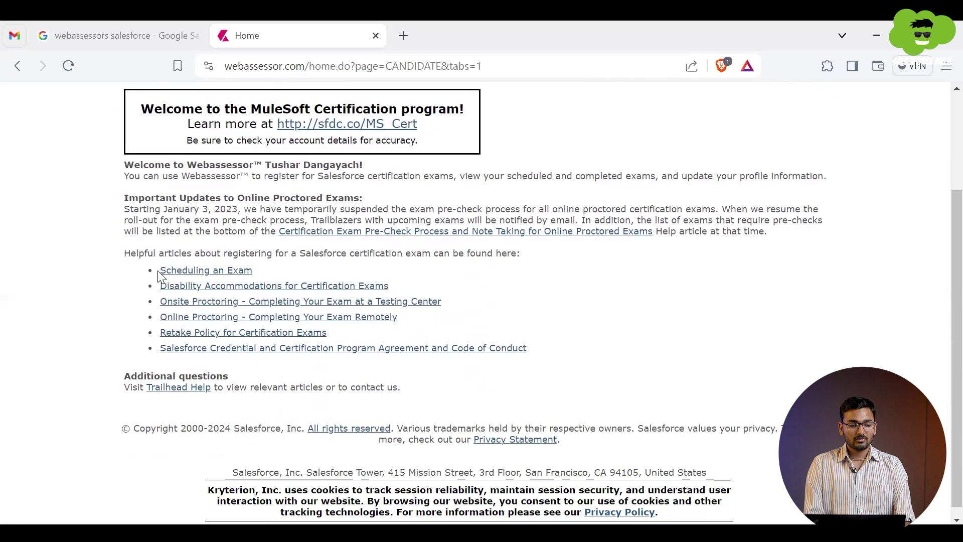
{"action": "left_click_drag", "start_coordinate": [159, 275], "coordinate": [350, 343]}
{"action": "left_click_drag", "start_coordinate": [405, 348], "coordinate": [531, 361]}
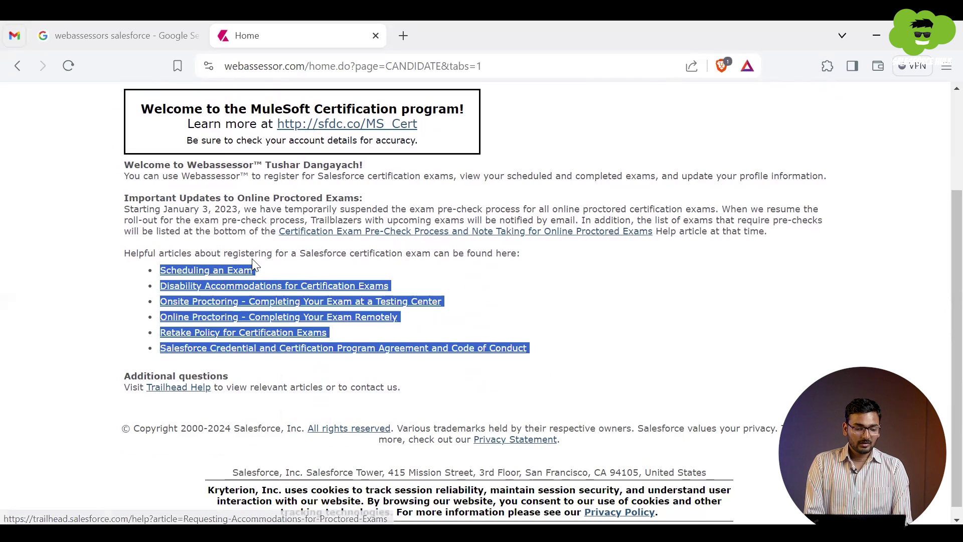
{"action": "left_click", "coordinate": [166, 260]}
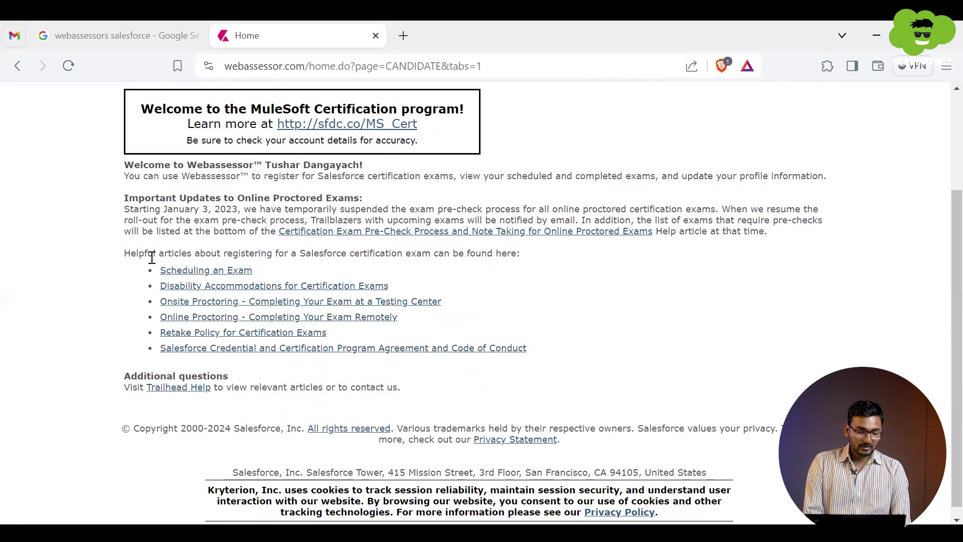
{"action": "middle_click", "coordinate": [195, 275]}
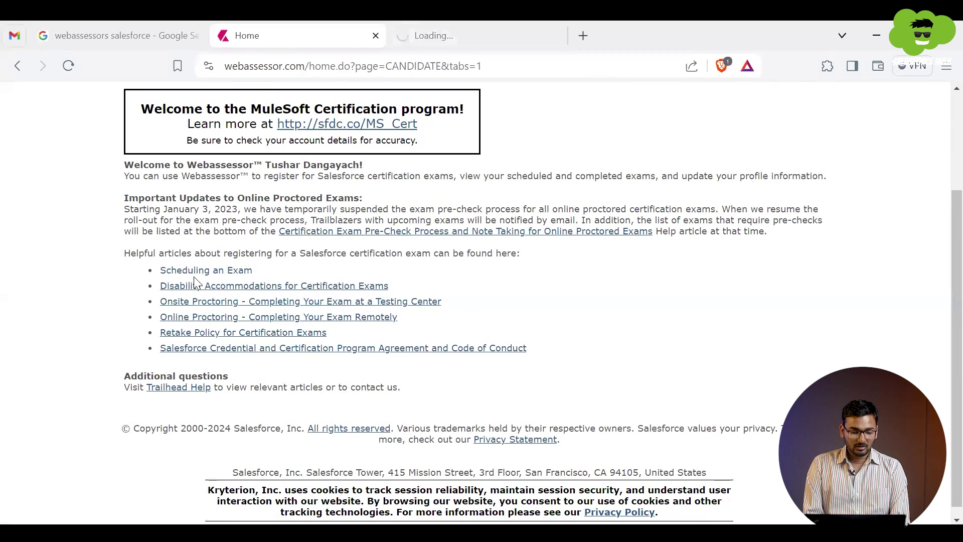
{"action": "middle_click", "coordinate": [191, 290]}
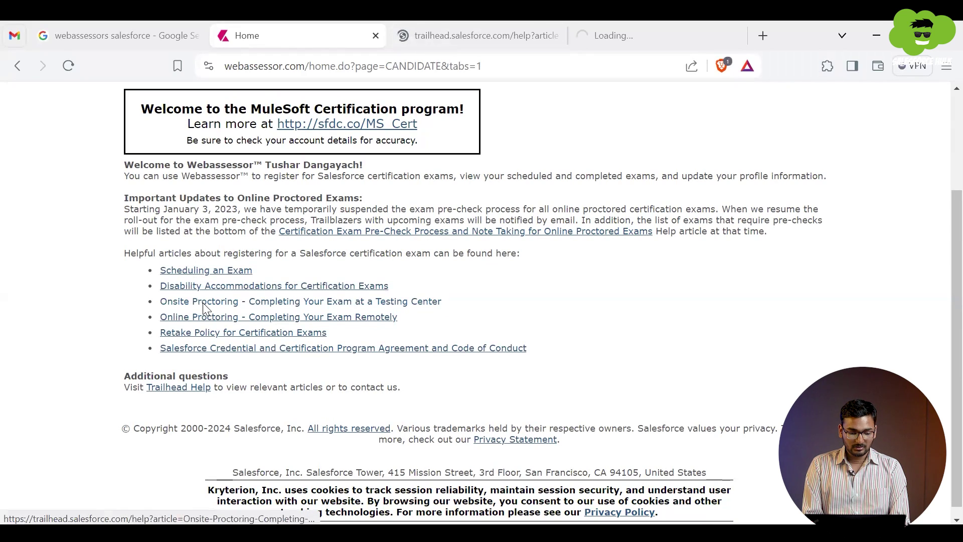
{"action": "middle_click", "coordinate": [202, 302]}
{"action": "middle_click", "coordinate": [227, 317]}
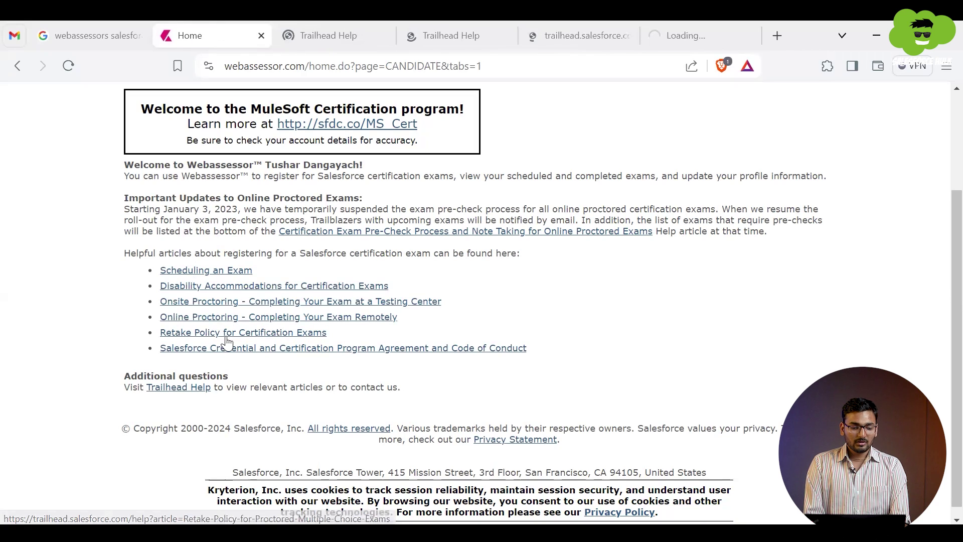
{"action": "middle_click", "coordinate": [225, 334]}
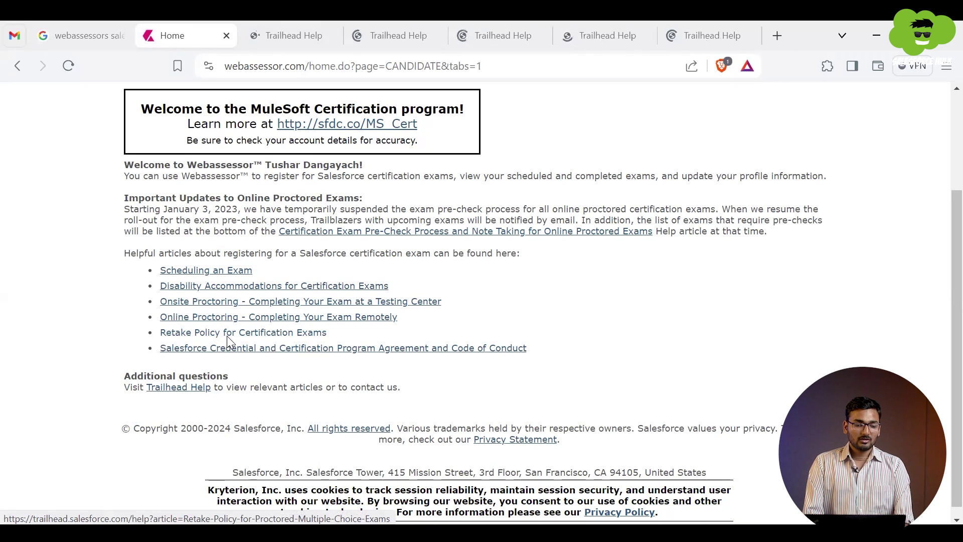
{"action": "scroll", "coordinate": [226, 335], "scroll_direction": "up", "scroll_amount": 3}
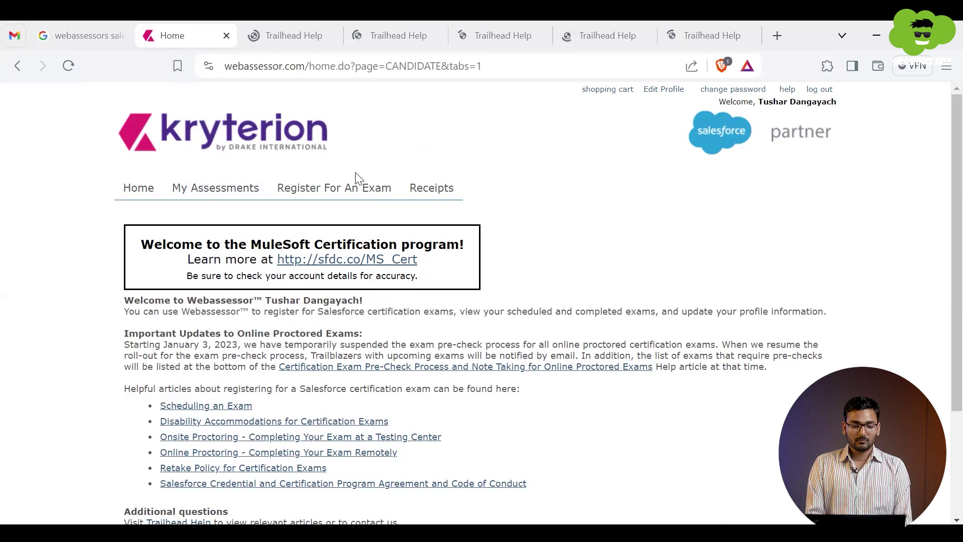
Step: Expand Administrator Exams to list Salesforce Certified Administrator's Online, Onsite and Event options at USD 200.00
{"action": "left_click", "coordinate": [339, 195]}
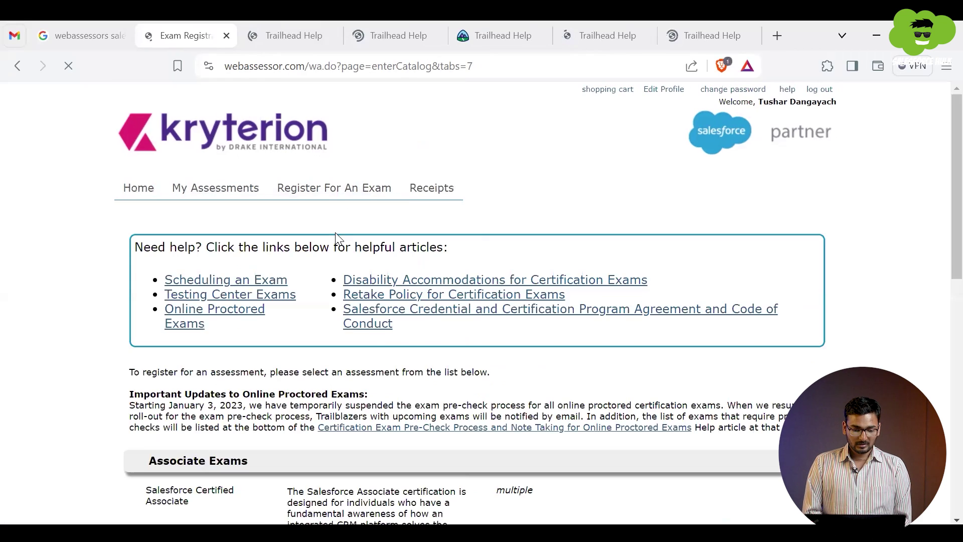
{"action": "scroll", "coordinate": [339, 240], "scroll_direction": "down", "scroll_amount": 3}
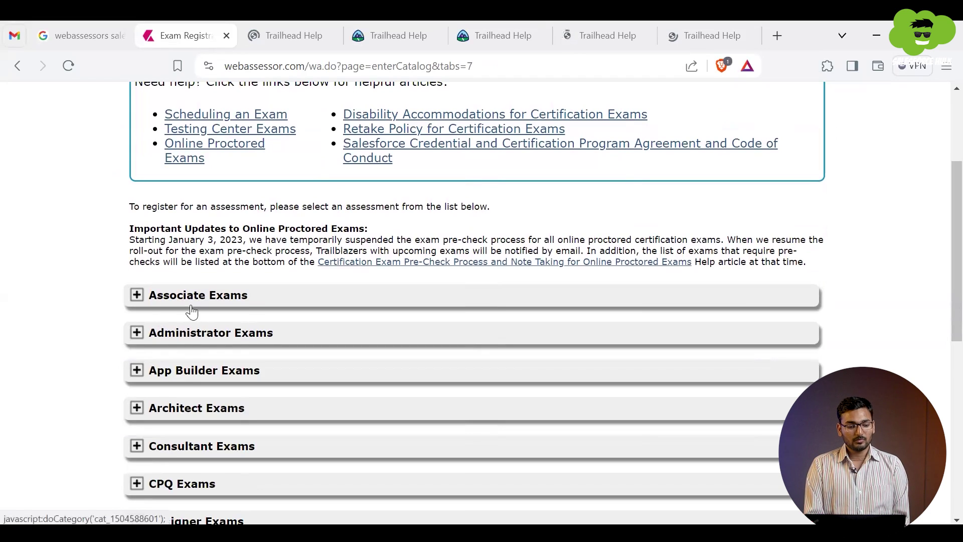
{"action": "left_click", "coordinate": [150, 303]}
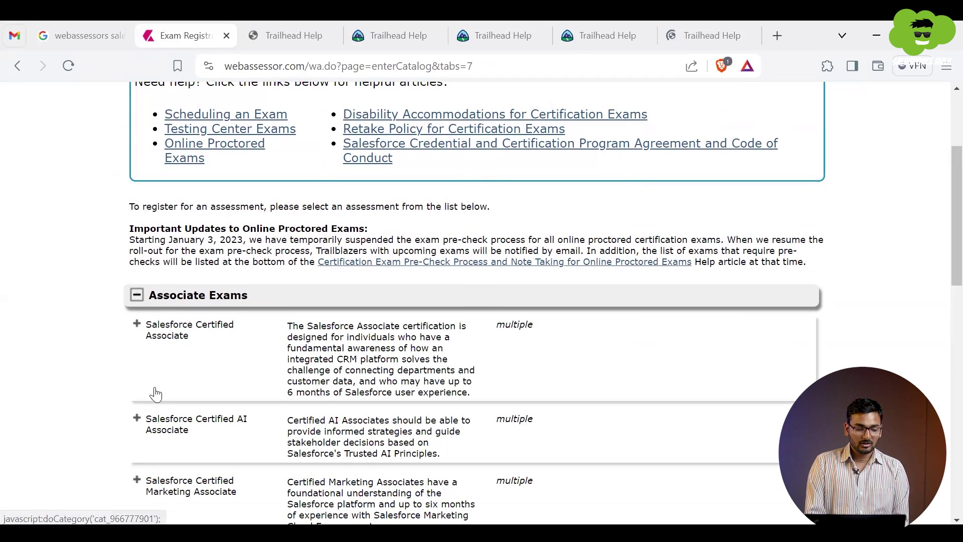
{"action": "scroll", "coordinate": [153, 393], "scroll_direction": "down", "scroll_amount": 1}
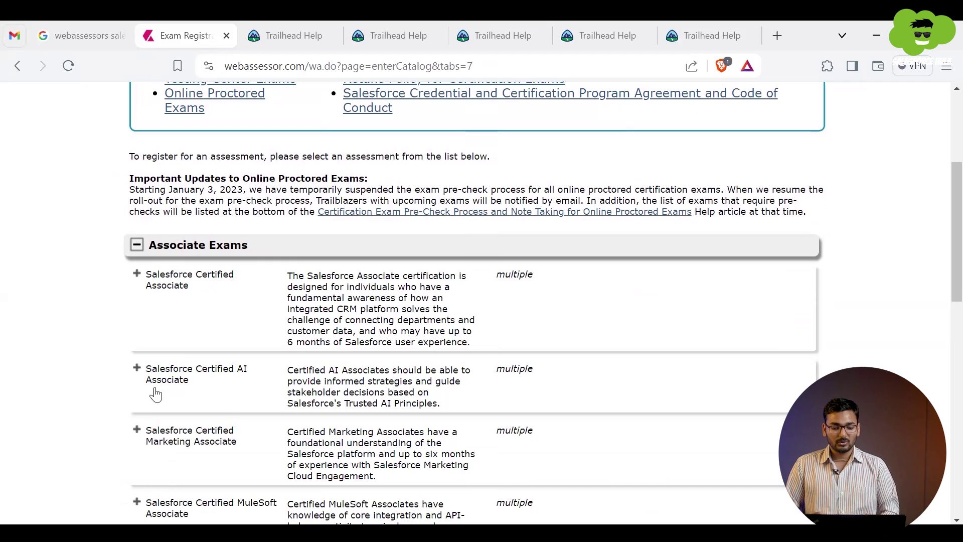
{"action": "scroll", "coordinate": [155, 395], "scroll_direction": "down", "scroll_amount": 2}
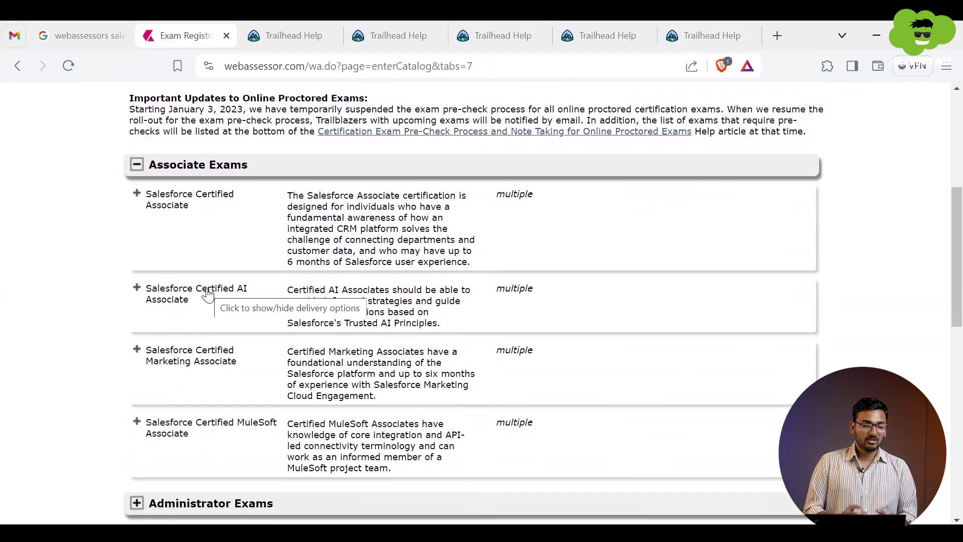
{"action": "scroll", "coordinate": [208, 295], "scroll_direction": "down", "scroll_amount": 1}
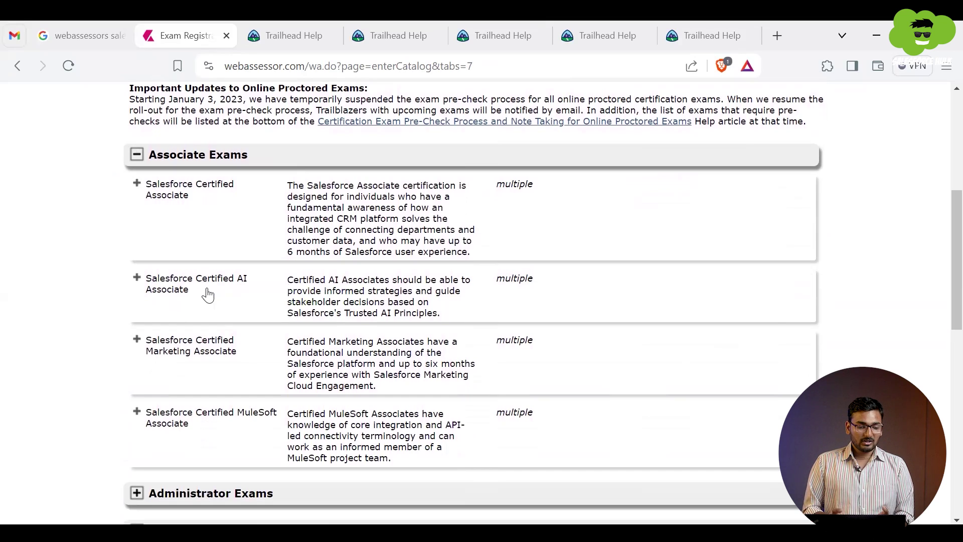
{"action": "scroll", "coordinate": [207, 296], "scroll_direction": "down", "scroll_amount": 5}
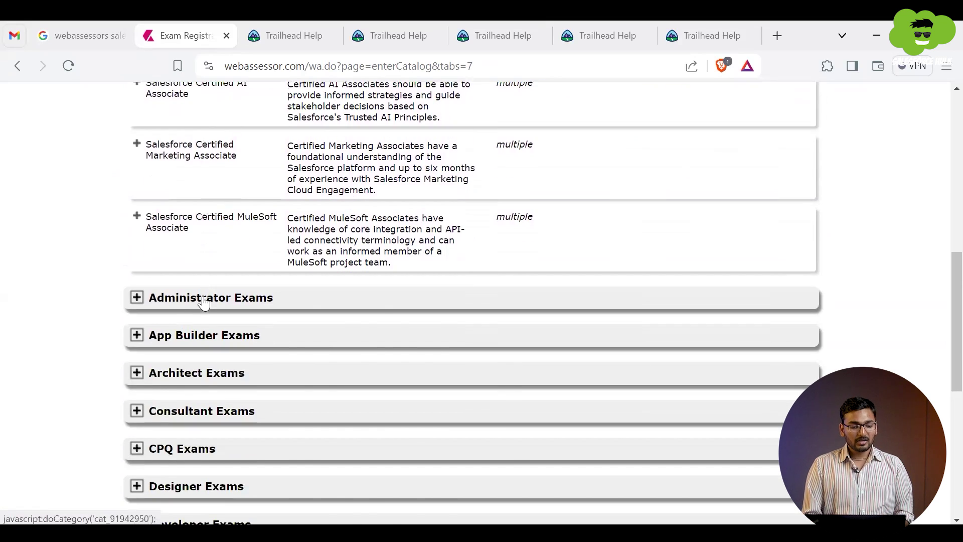
{"action": "left_click", "coordinate": [204, 299]}
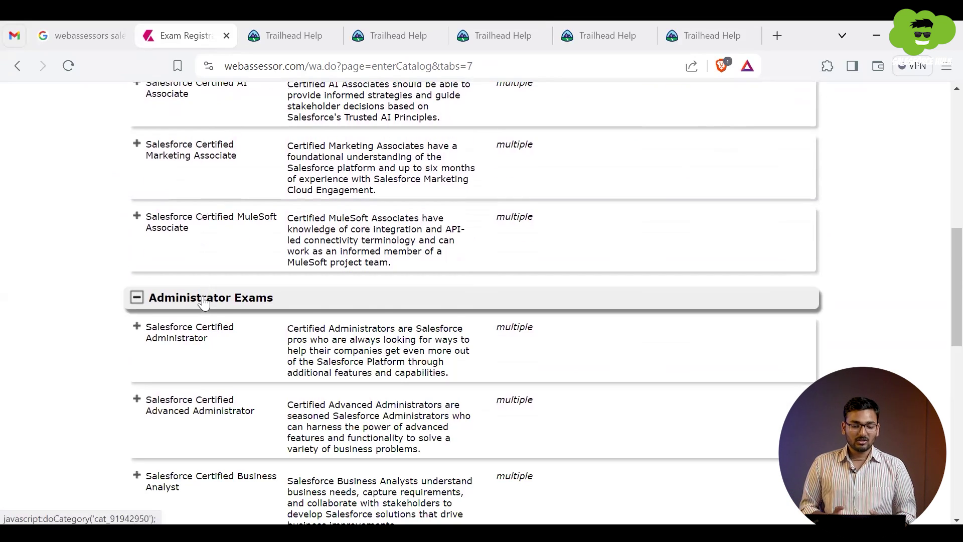
{"action": "scroll", "coordinate": [203, 301], "scroll_direction": "down", "scroll_amount": 2}
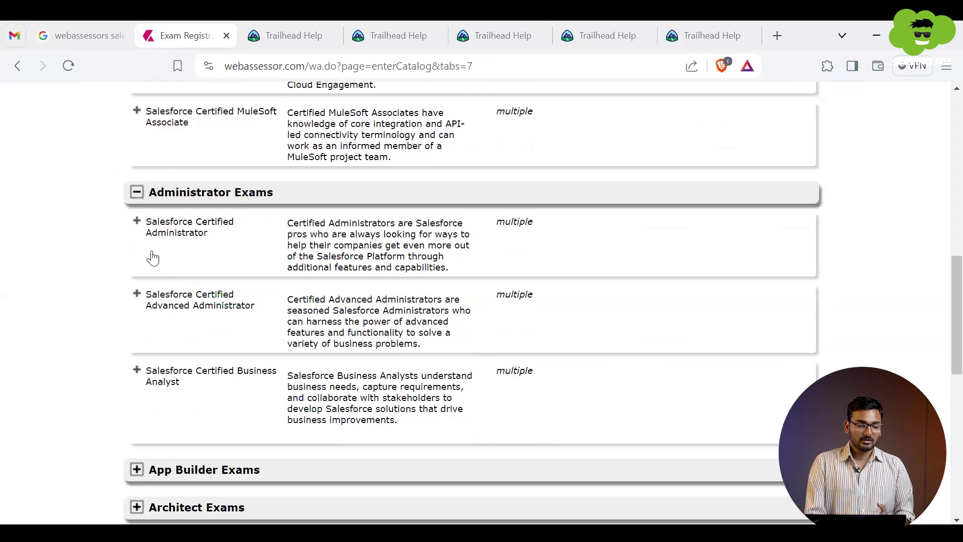
{"action": "left_click", "coordinate": [136, 222]}
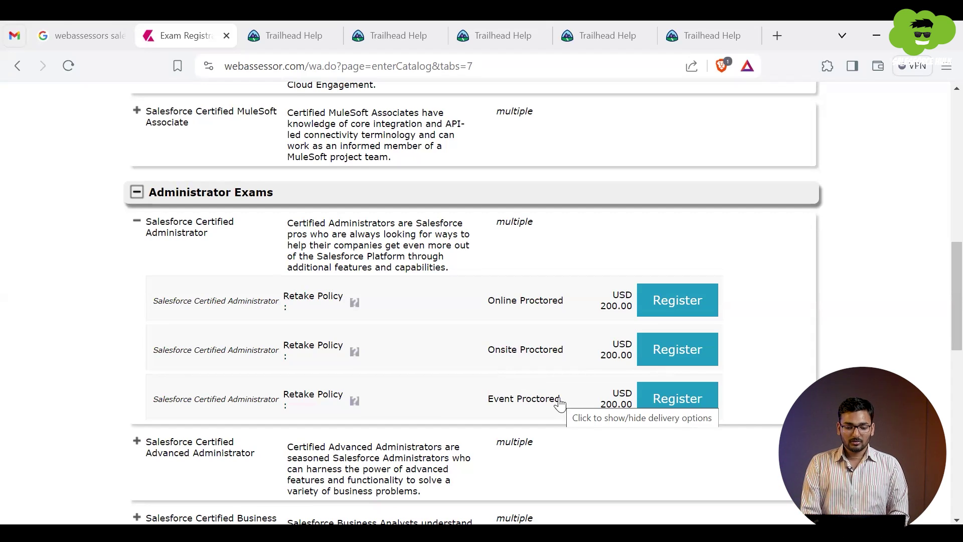
{"action": "left_click", "coordinate": [678, 408]}
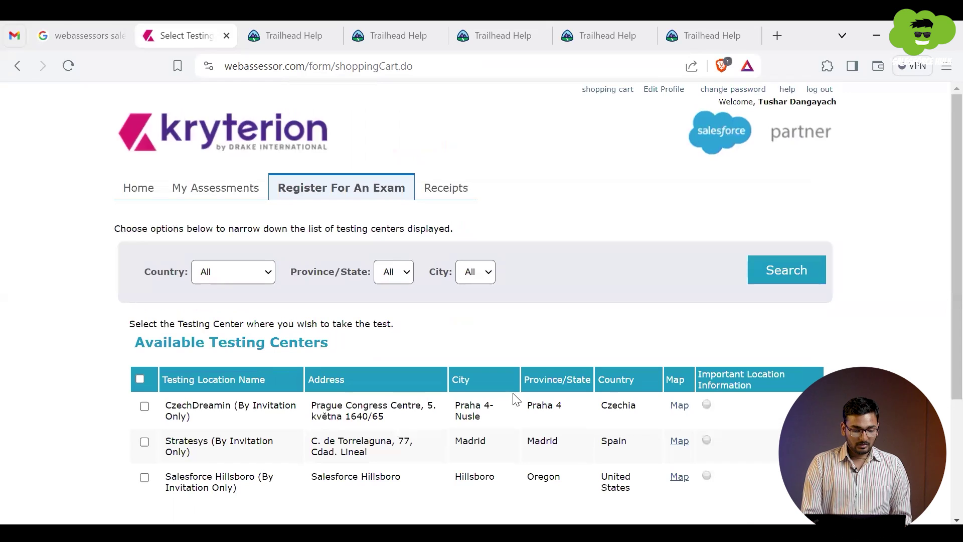
{"action": "scroll", "coordinate": [243, 439], "scroll_direction": "down", "scroll_amount": 3}
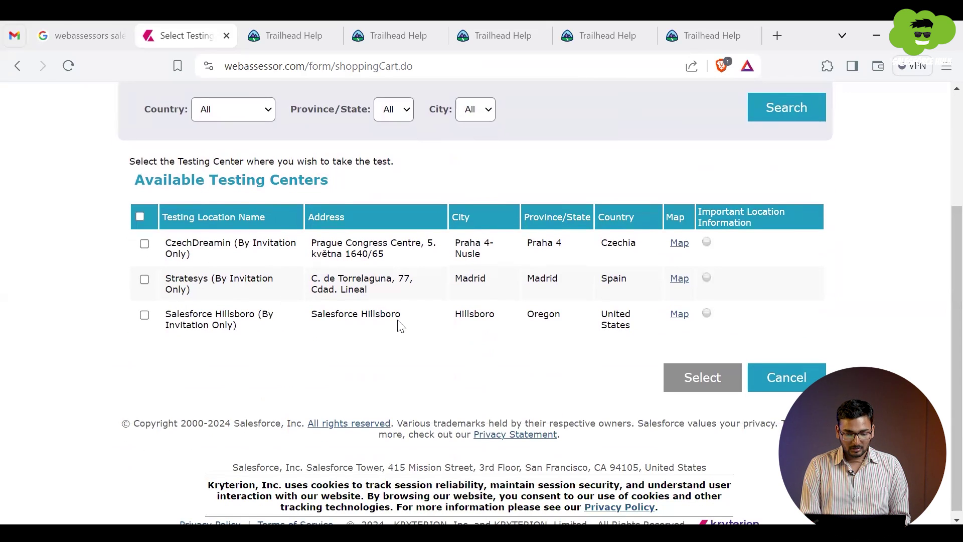
{"action": "scroll", "coordinate": [401, 321], "scroll_direction": "down", "scroll_amount": 1}
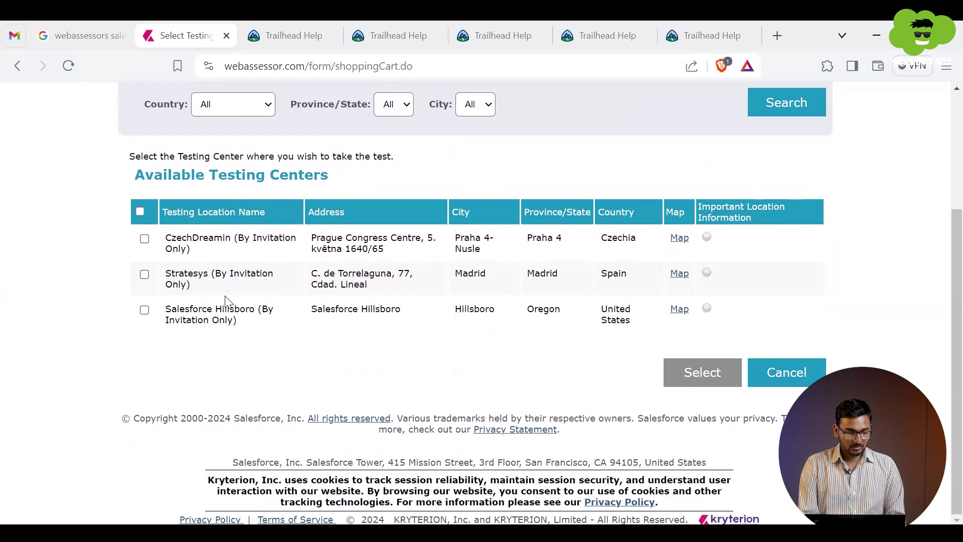
{"action": "scroll", "coordinate": [251, 362], "scroll_direction": "up", "scroll_amount": 2}
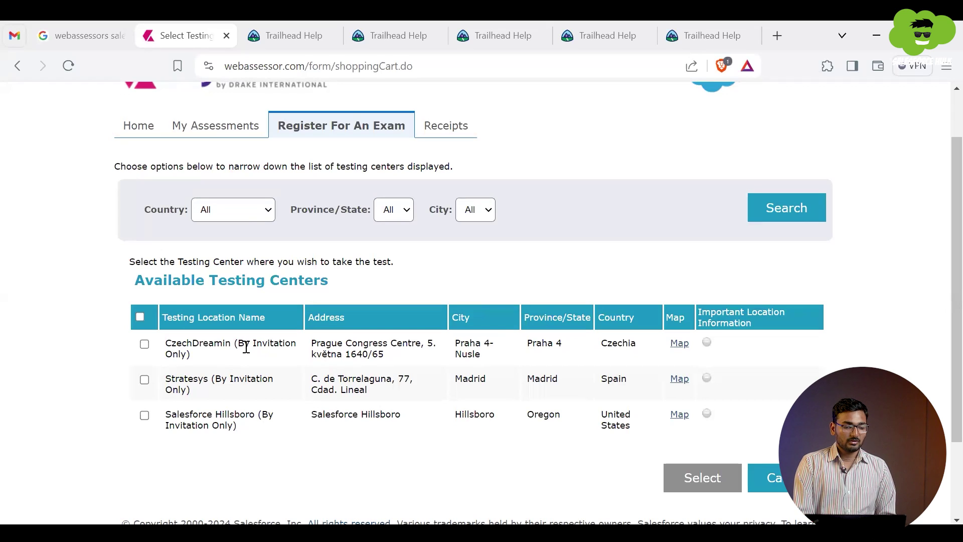
{"action": "scroll", "coordinate": [161, 308], "scroll_direction": "up", "scroll_amount": 1}
{"action": "left_click", "coordinate": [18, 70]}
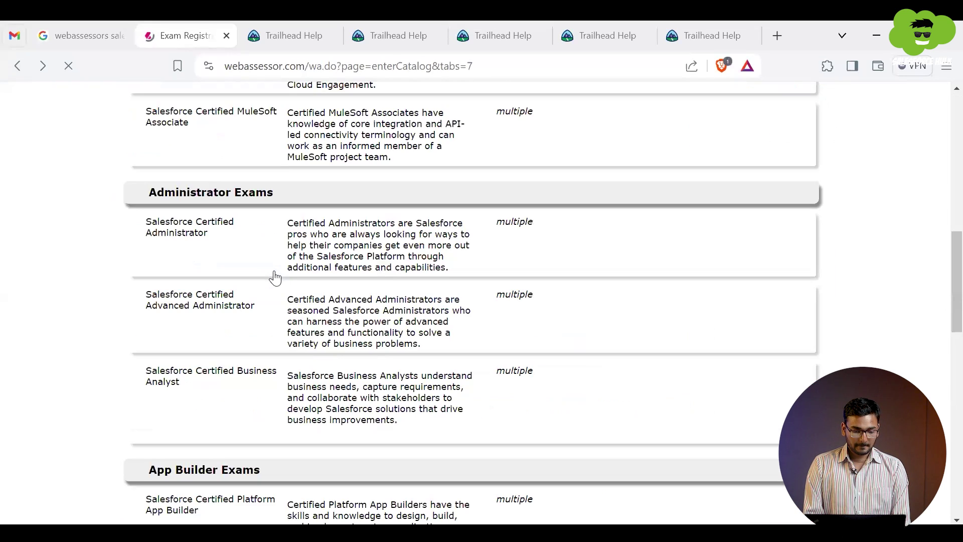
Step: Register for the Online Proctored Salesforce Certified Administrator exam to reach the May 2024 date and time page
{"action": "scroll", "coordinate": [277, 281], "scroll_direction": "up", "scroll_amount": 8}
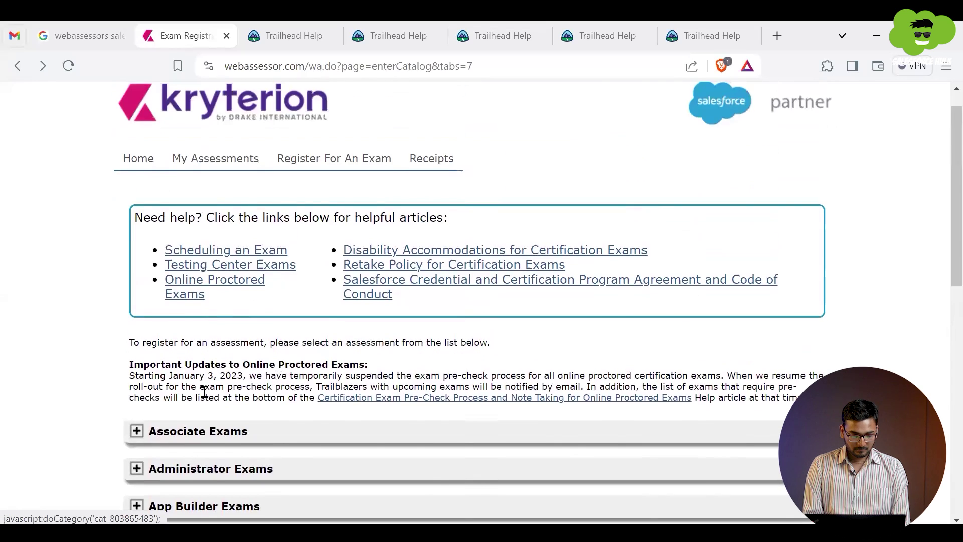
{"action": "scroll", "coordinate": [204, 388], "scroll_direction": "down", "scroll_amount": 1}
{"action": "left_click", "coordinate": [184, 423]}
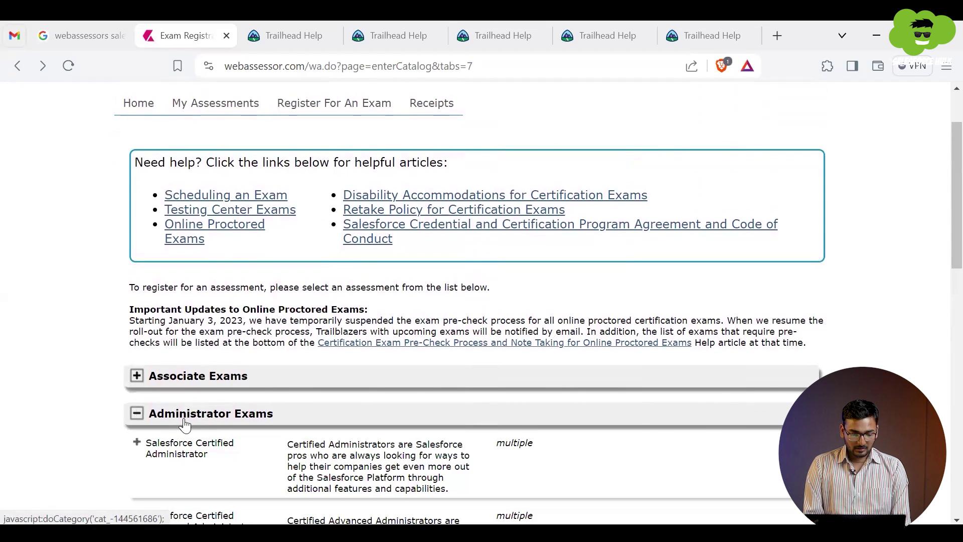
{"action": "scroll", "coordinate": [184, 423], "scroll_direction": "down", "scroll_amount": 3}
{"action": "left_click", "coordinate": [171, 277]}
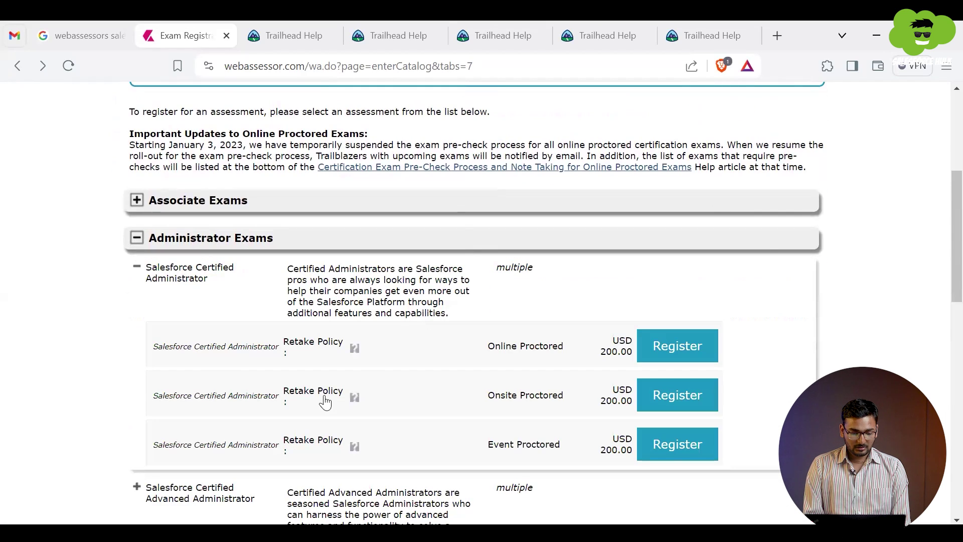
{"action": "left_click", "coordinate": [688, 351]}
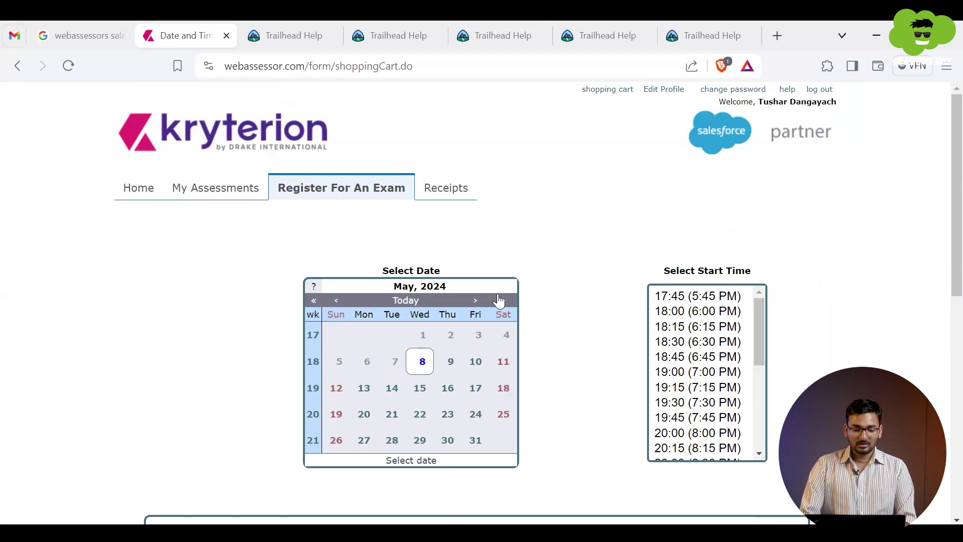
Step: Pick Friday 10 May 2024 as the exam date with a 10:45 AM start time
{"action": "left_click", "coordinate": [391, 388]}
{"action": "scroll", "coordinate": [391, 396], "scroll_direction": "down", "scroll_amount": 1}
{"action": "scroll", "coordinate": [390, 398], "scroll_direction": "down", "scroll_amount": 1}
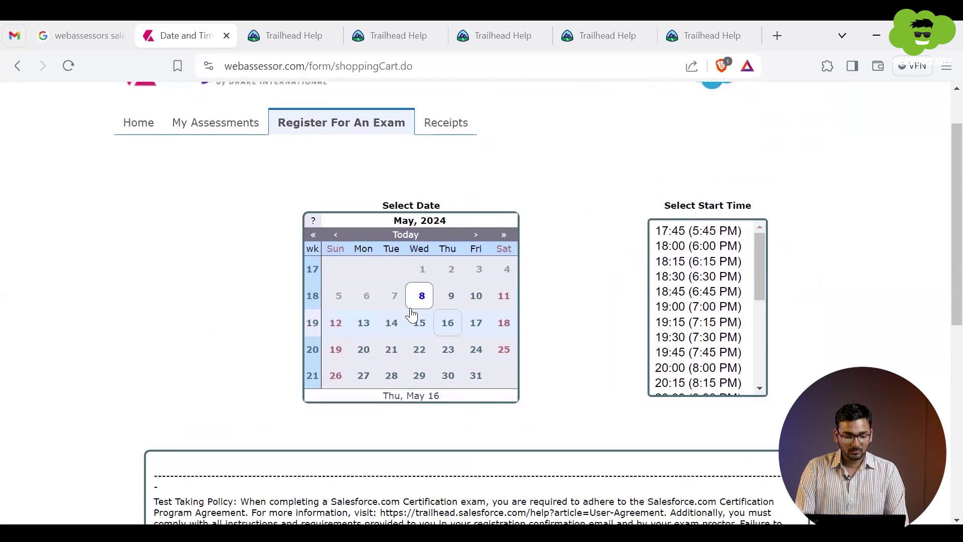
{"action": "left_click", "coordinate": [420, 300]}
{"action": "left_click", "coordinate": [436, 307]}
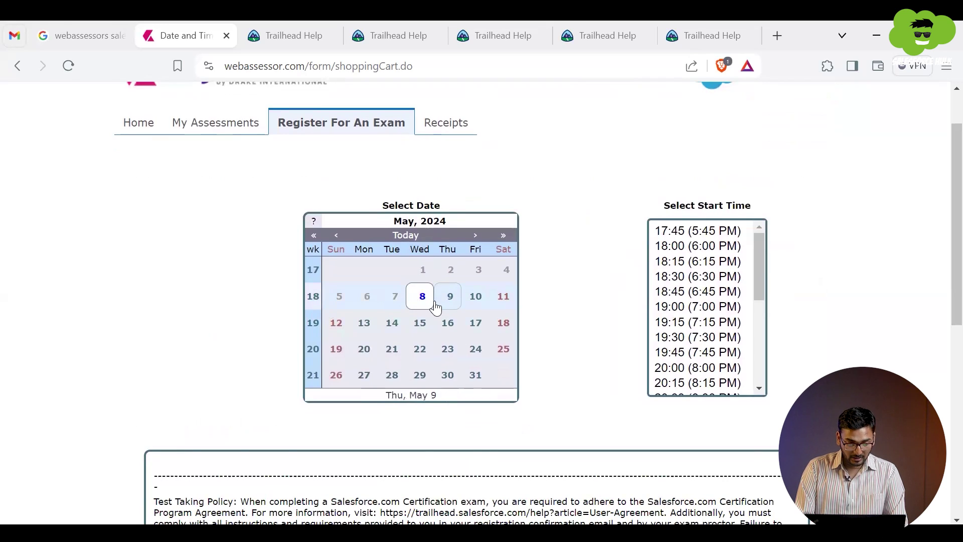
{"action": "left_click", "coordinate": [474, 296]}
{"action": "scroll", "coordinate": [692, 326], "scroll_direction": "down", "scroll_amount": 4}
{"action": "left_click", "coordinate": [687, 331]}
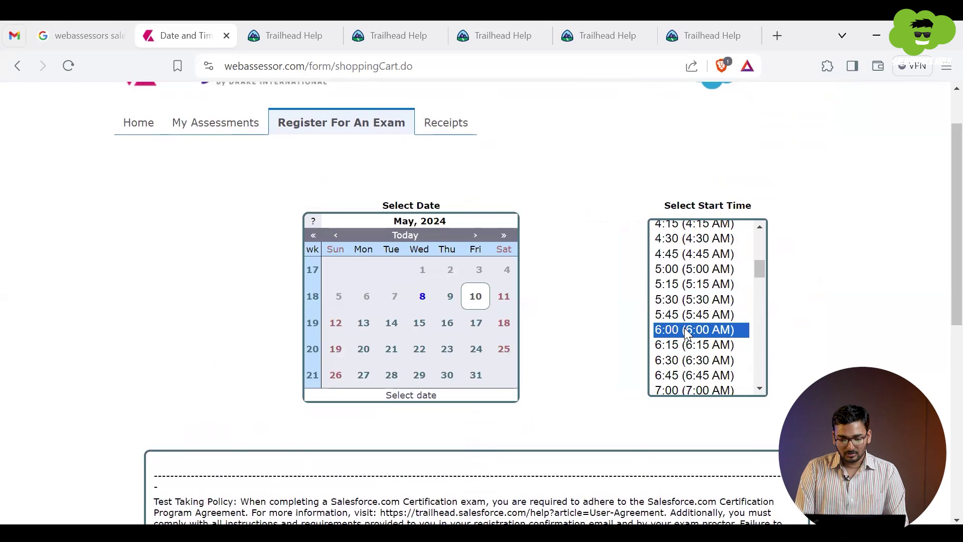
{"action": "scroll", "coordinate": [682, 351], "scroll_direction": "down", "scroll_amount": 2}
{"action": "left_click", "coordinate": [681, 355]}
{"action": "scroll", "coordinate": [679, 350], "scroll_direction": "down", "scroll_amount": 3}
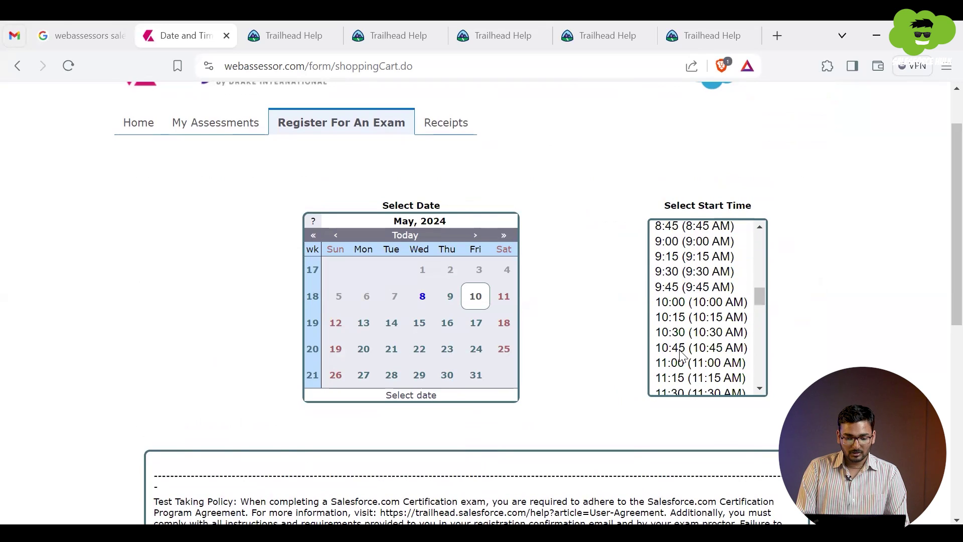
{"action": "left_click", "coordinate": [680, 351]}
Step: Tick the checkbox acknowledging the test-taking policy terms
{"action": "scroll", "coordinate": [680, 351], "scroll_direction": "down", "scroll_amount": 1}
{"action": "scroll", "coordinate": [682, 355], "scroll_direction": "down", "scroll_amount": 2}
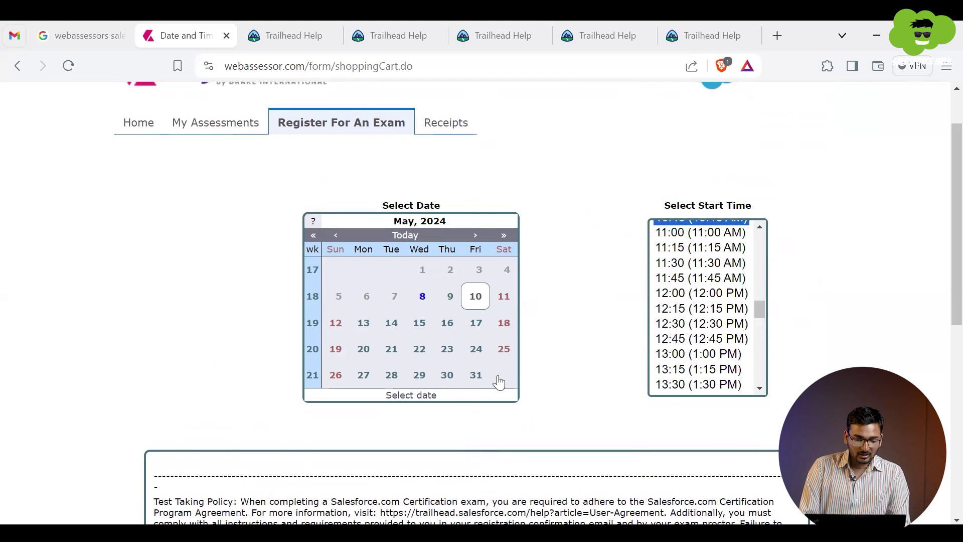
{"action": "scroll", "coordinate": [492, 378], "scroll_direction": "down", "scroll_amount": 8}
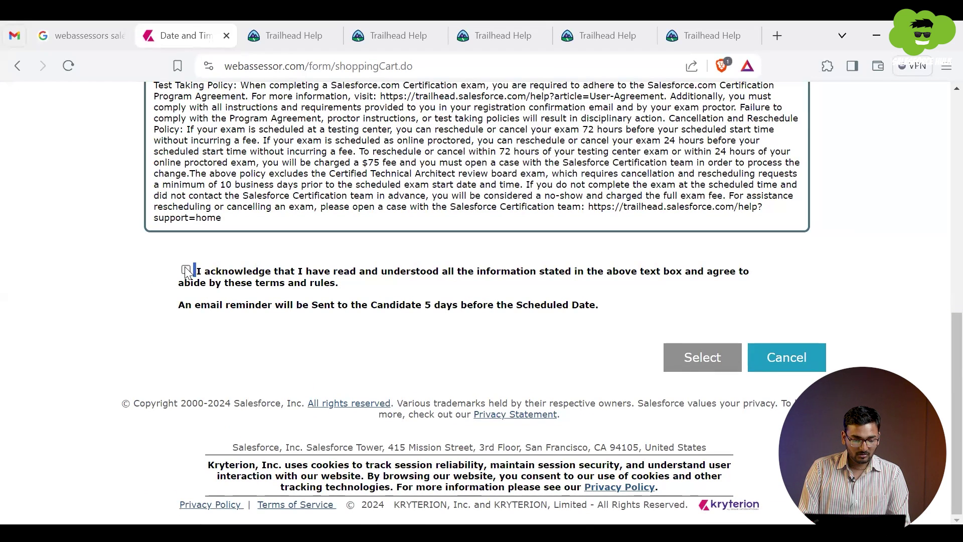
{"action": "left_click", "coordinate": [186, 271]}
{"action": "scroll", "coordinate": [413, 301], "scroll_direction": "up", "scroll_amount": 6}
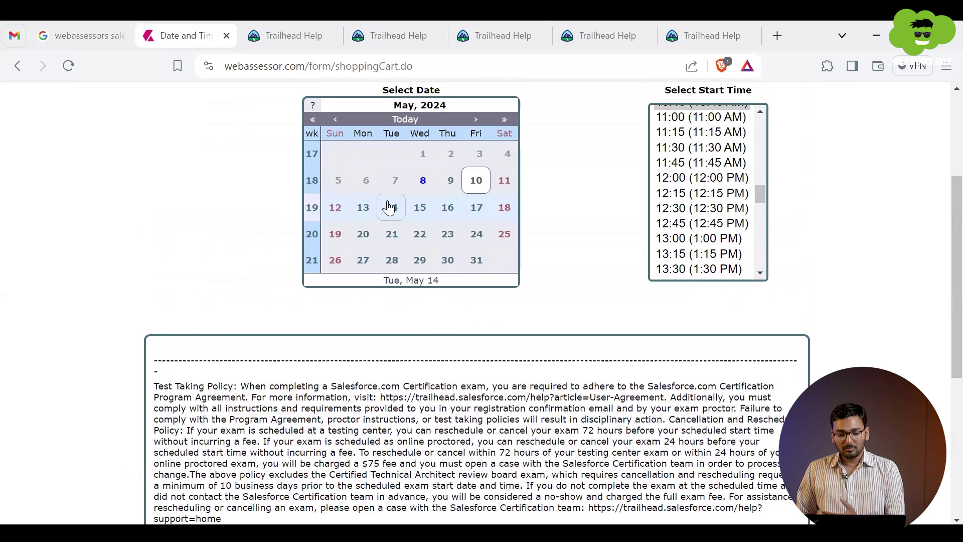
{"action": "left_click", "coordinate": [474, 207]}
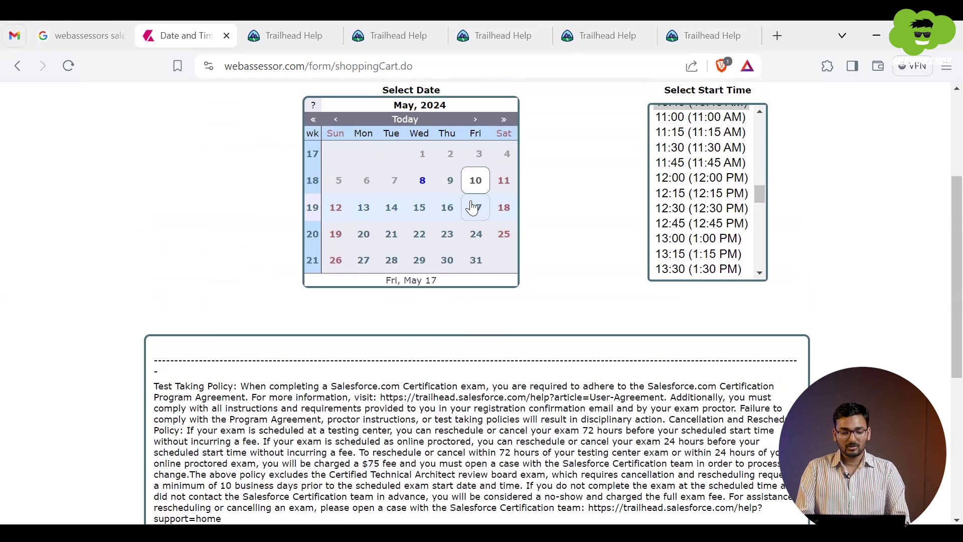
{"action": "scroll", "coordinate": [726, 348], "scroll_direction": "down", "scroll_amount": 6}
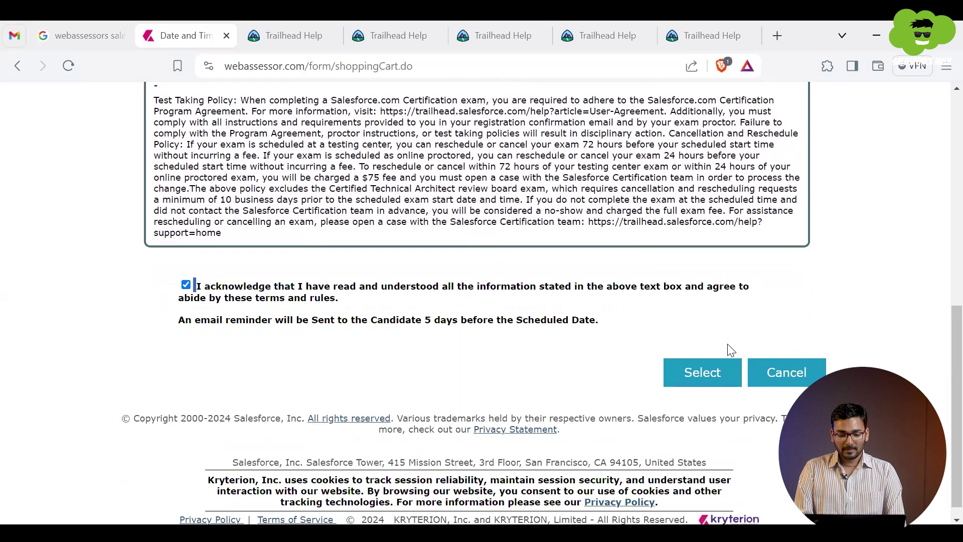
Step: Confirm the 10 May 2024, 10:45 slot to add the exam to the cart at USD 236.00
{"action": "left_click", "coordinate": [714, 380]}
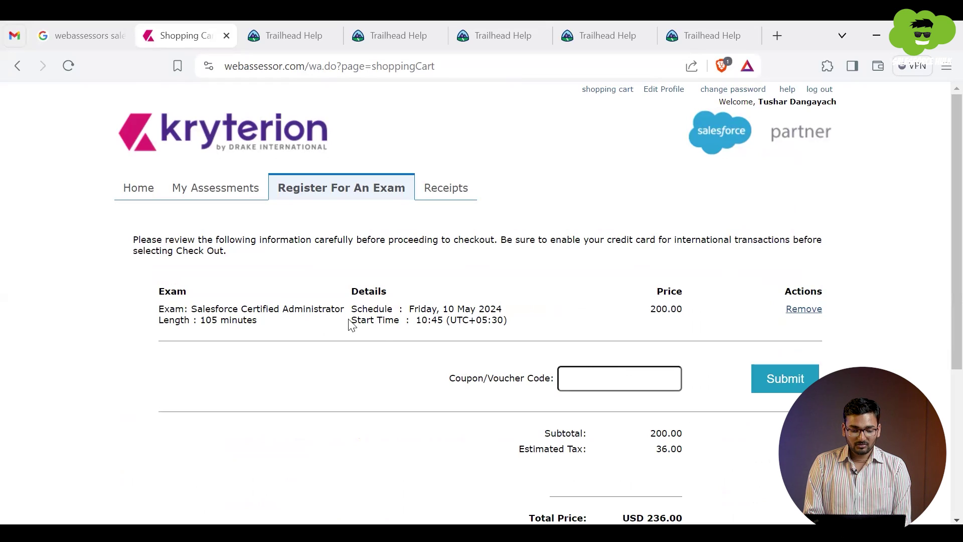
{"action": "left_click_drag", "start_coordinate": [351, 321], "coordinate": [469, 321]}
{"action": "left_click_drag", "start_coordinate": [368, 308], "coordinate": [527, 314]}
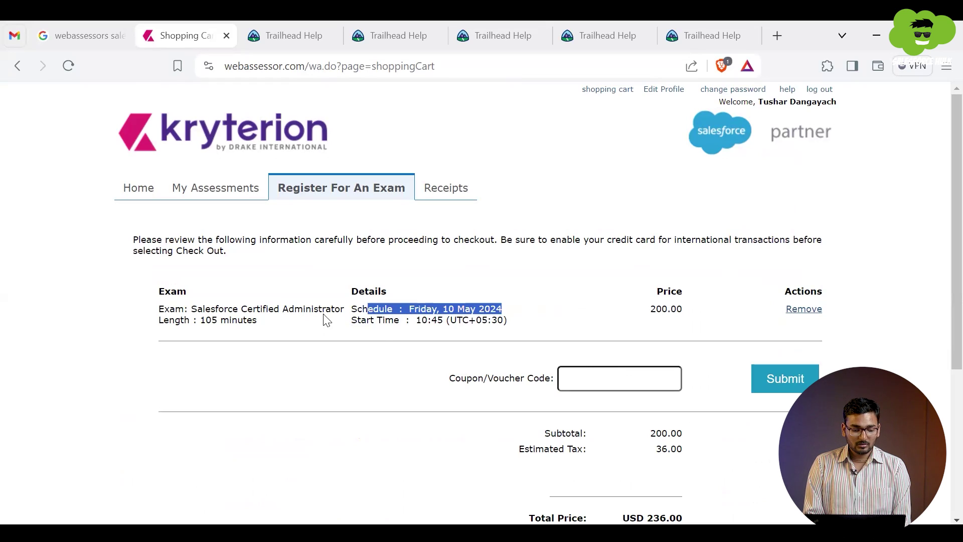
{"action": "left_click_drag", "start_coordinate": [192, 308], "coordinate": [374, 321]}
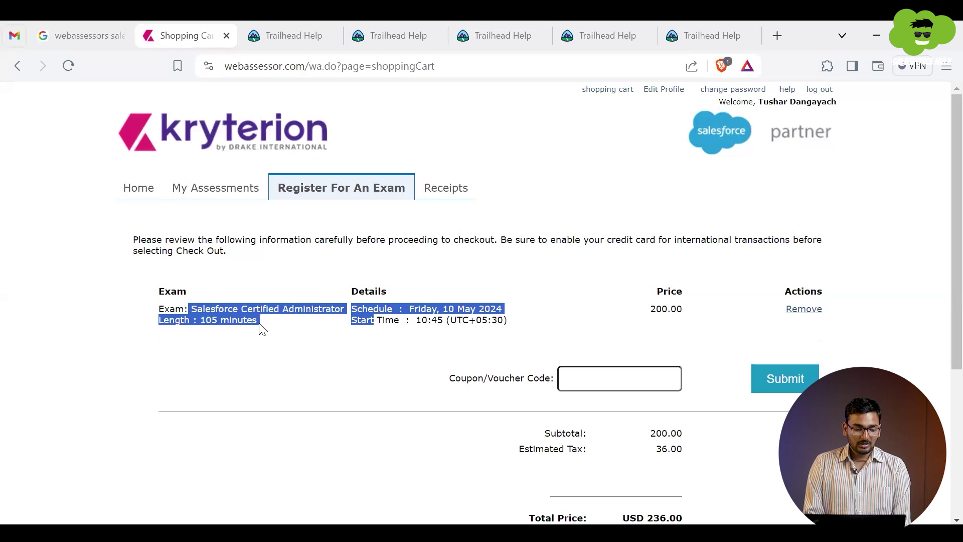
{"action": "triple_click", "coordinate": [221, 320]}
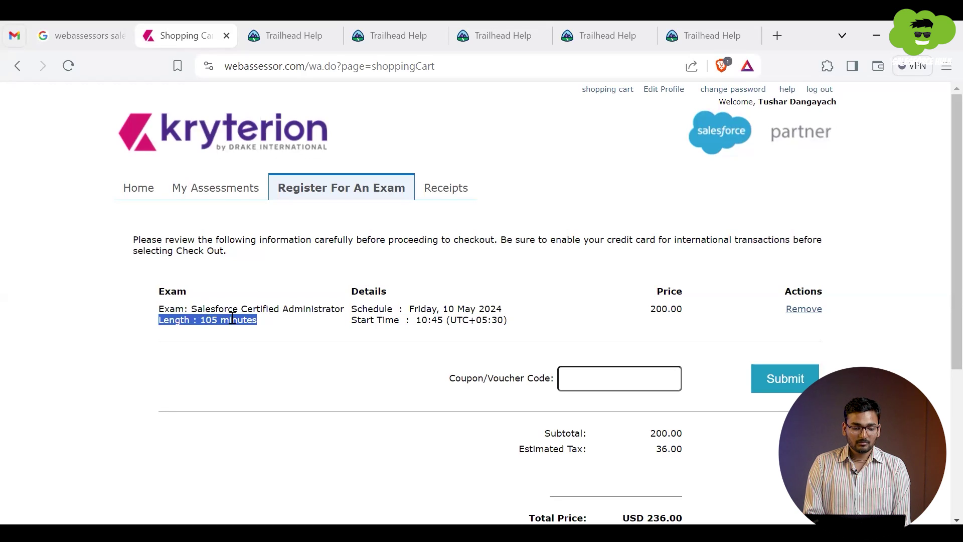
{"action": "left_click_drag", "start_coordinate": [649, 309], "coordinate": [717, 311]}
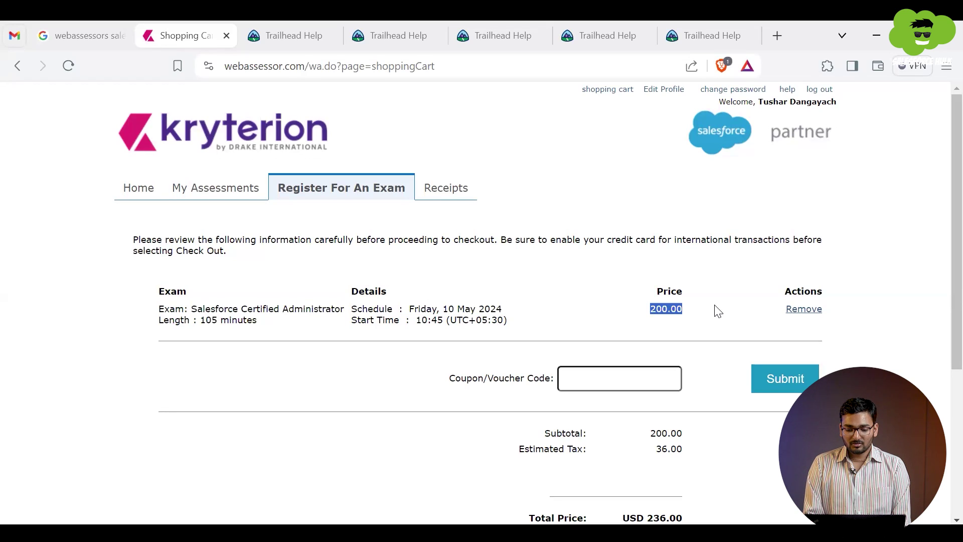
{"action": "scroll", "coordinate": [718, 311], "scroll_direction": "down", "scroll_amount": 2}
{"action": "left_click_drag", "start_coordinate": [550, 363], "coordinate": [731, 373]}
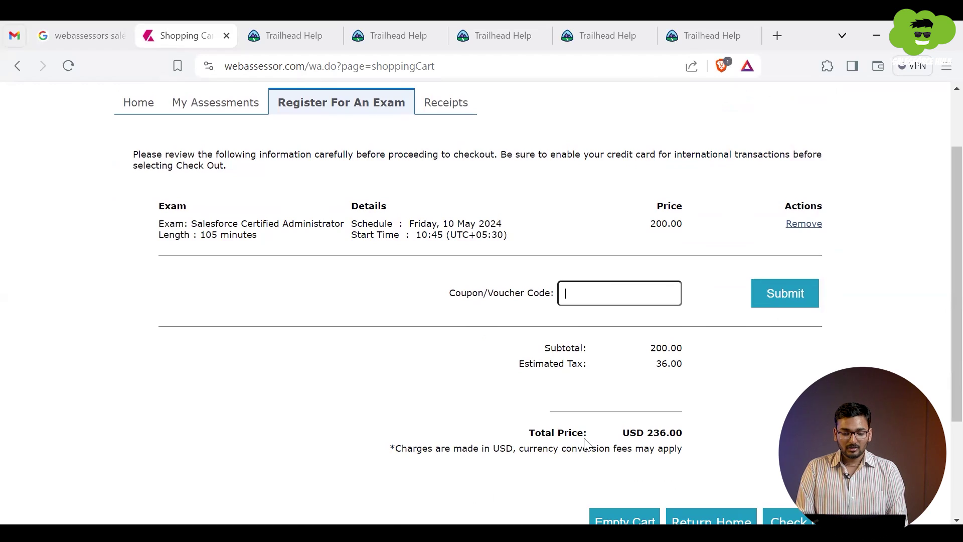
{"action": "scroll", "coordinate": [585, 442], "scroll_direction": "down", "scroll_amount": 3}
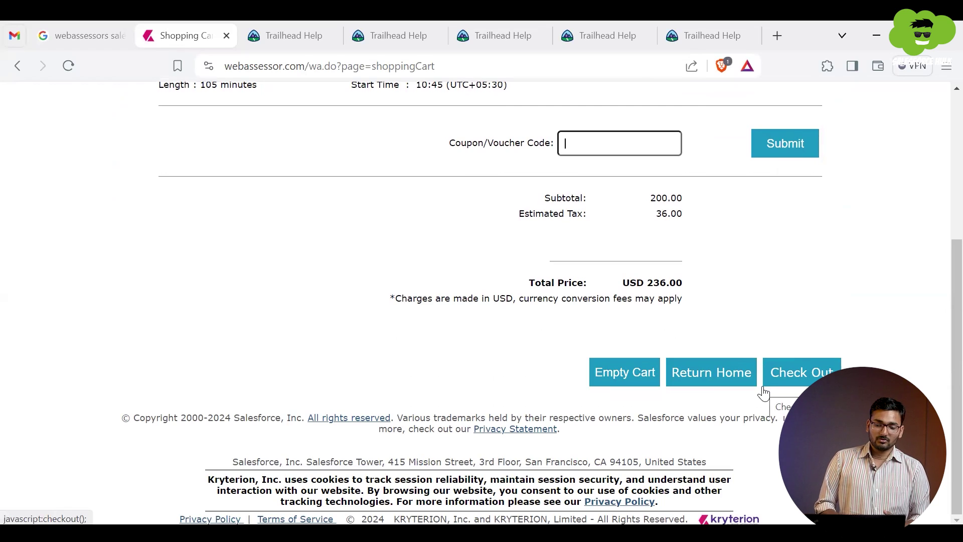
Step: Go to the USD 236.00 checkout, then leave it unpaid for the My Assessments page
{"action": "left_click", "coordinate": [782, 390]}
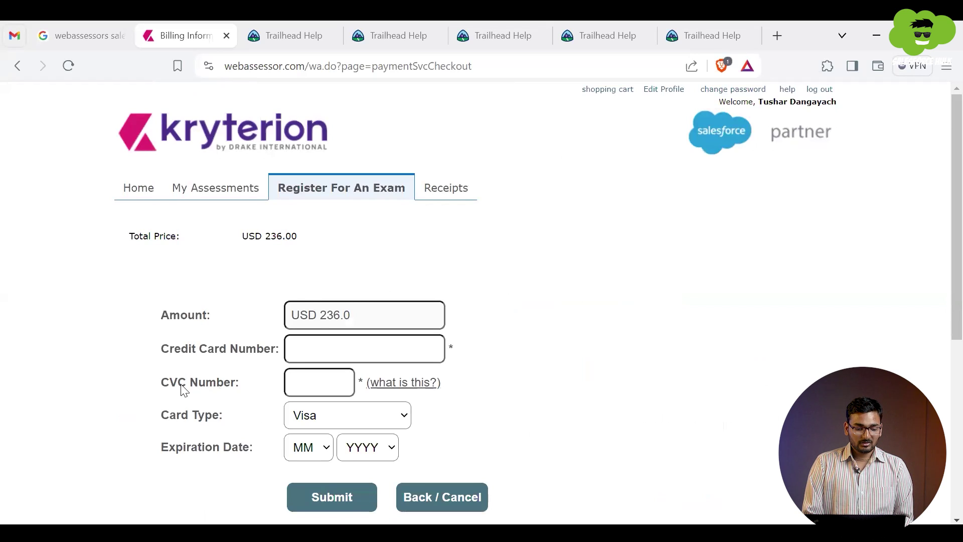
{"action": "scroll", "coordinate": [184, 389], "scroll_direction": "down", "scroll_amount": 2}
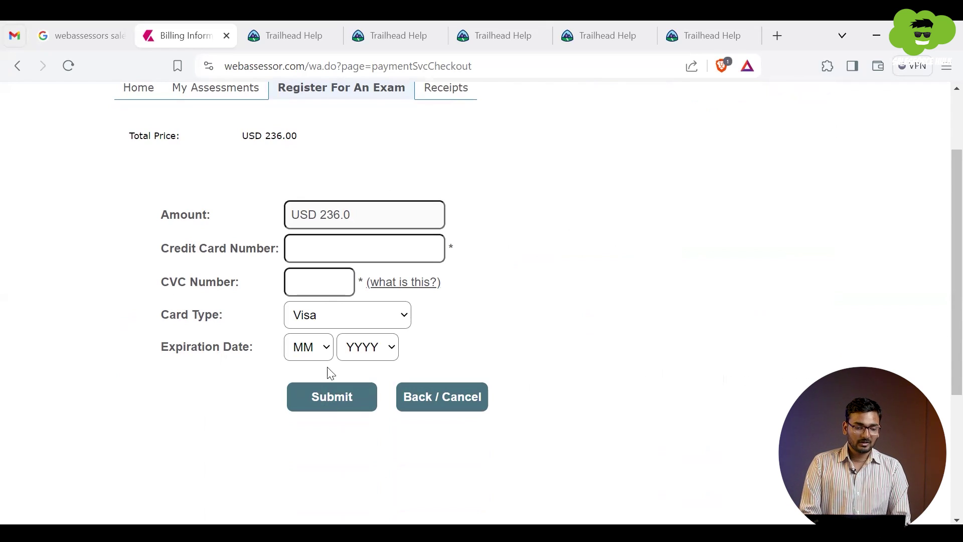
{"action": "left_click", "coordinate": [241, 104]}
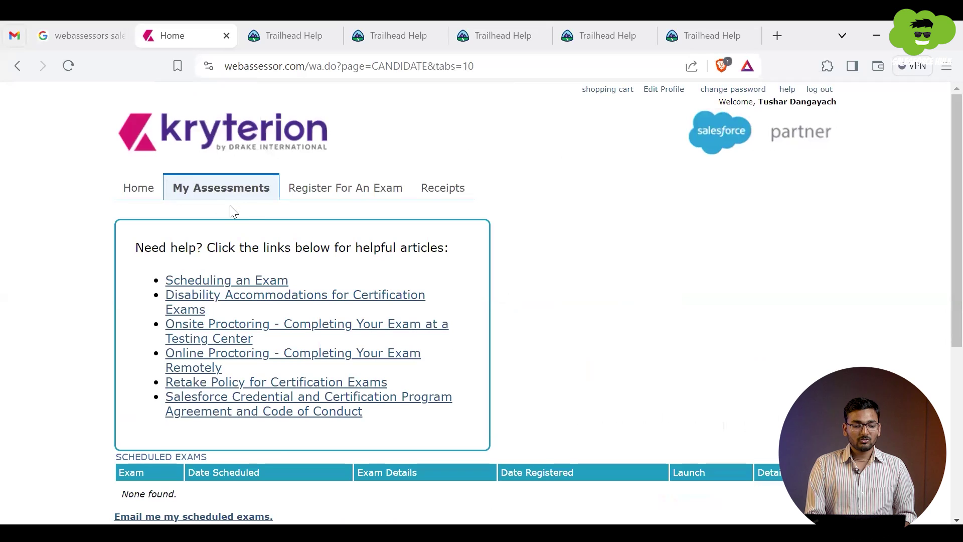
{"action": "scroll", "coordinate": [323, 340], "scroll_direction": "down", "scroll_amount": 4}
{"action": "scroll", "coordinate": [466, 294], "scroll_direction": "up", "scroll_amount": 4}
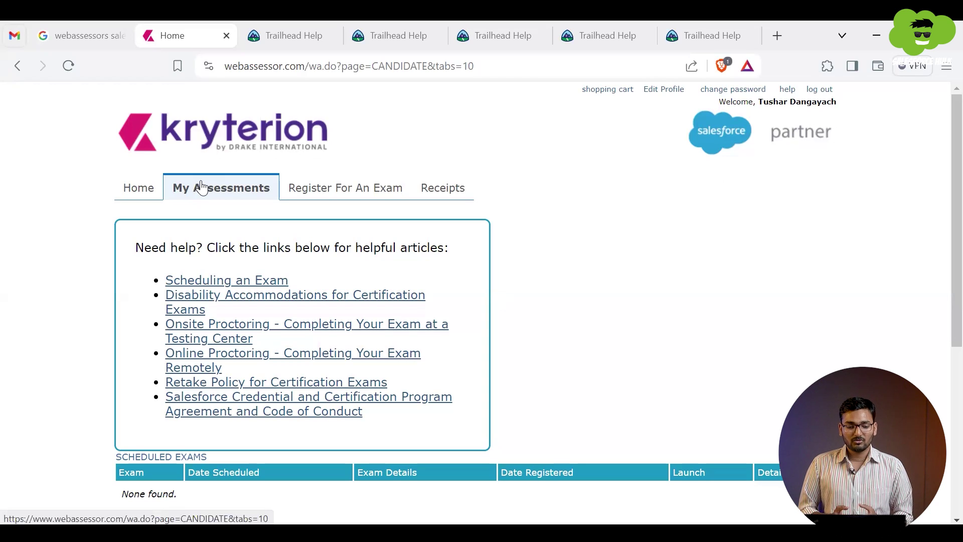
{"action": "scroll", "coordinate": [279, 401], "scroll_direction": "down", "scroll_amount": 3}
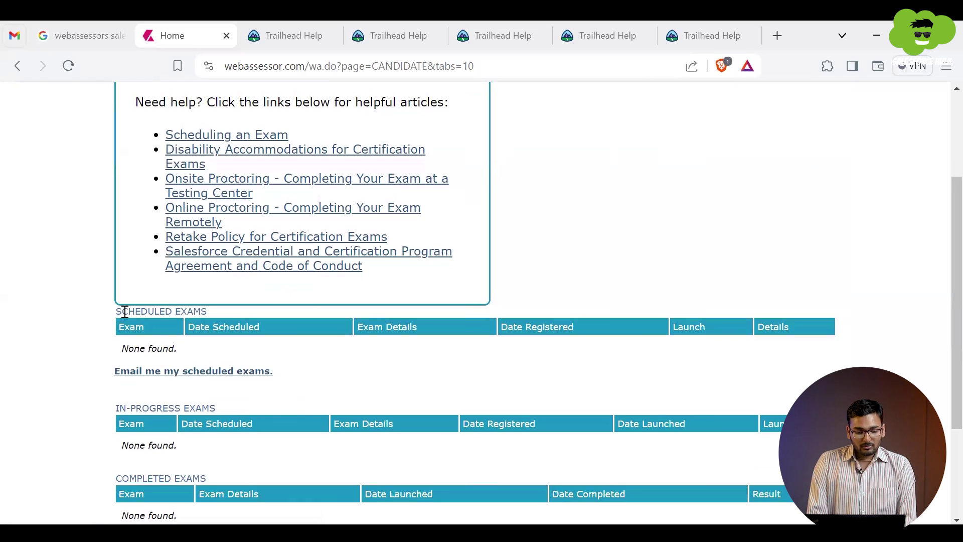
{"action": "left_click_drag", "start_coordinate": [122, 311], "coordinate": [255, 331]}
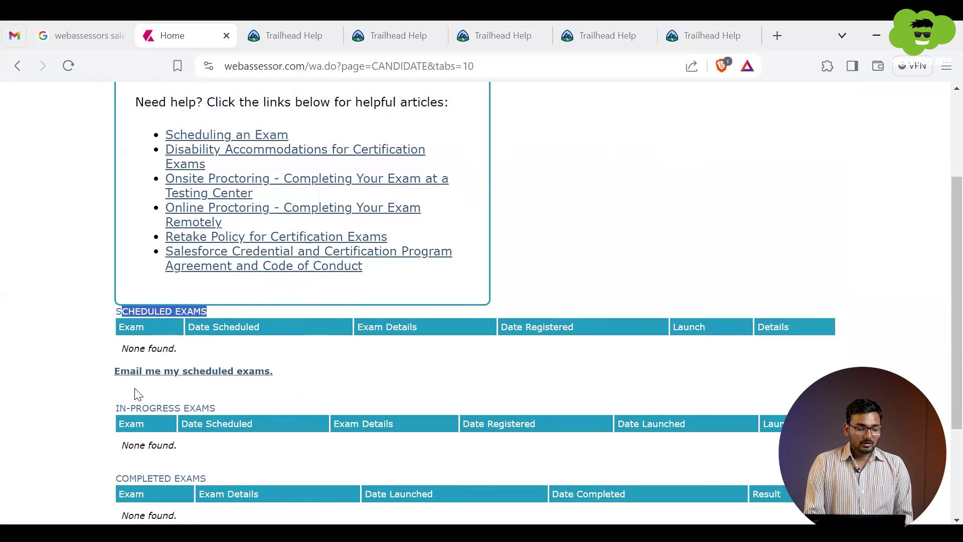
{"action": "triple_click", "coordinate": [128, 410]}
{"action": "scroll", "coordinate": [129, 410], "scroll_direction": "down", "scroll_amount": 2}
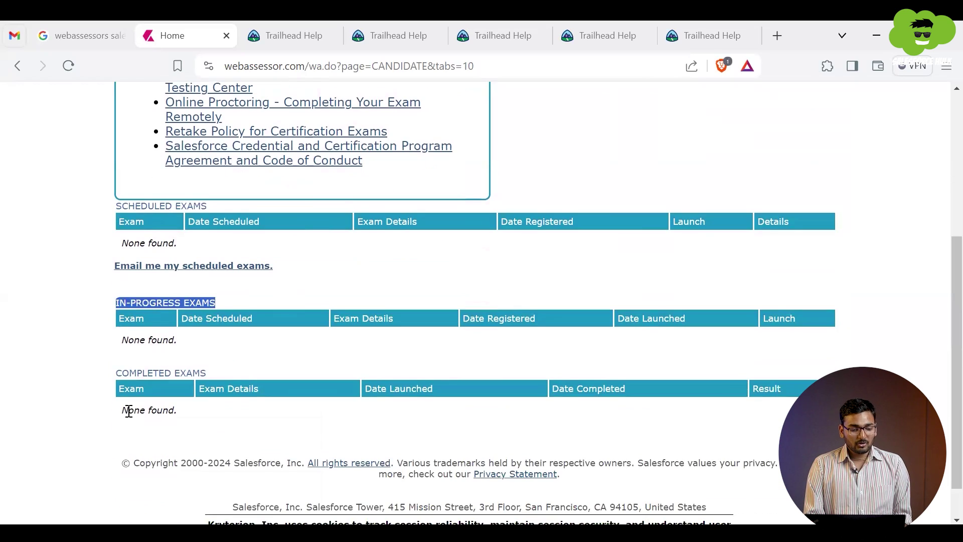
{"action": "triple_click", "coordinate": [175, 372]}
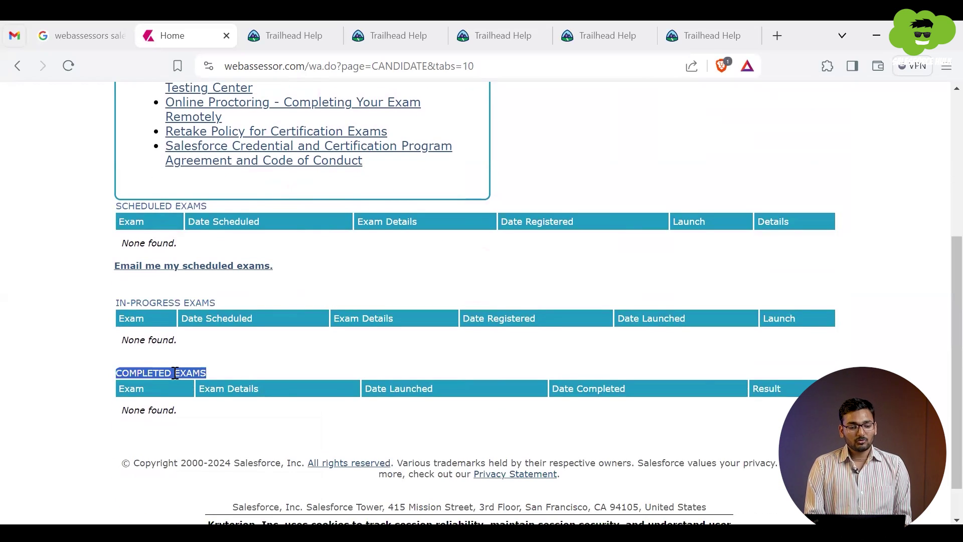
{"action": "scroll", "coordinate": [175, 372], "scroll_direction": "up", "scroll_amount": 5}
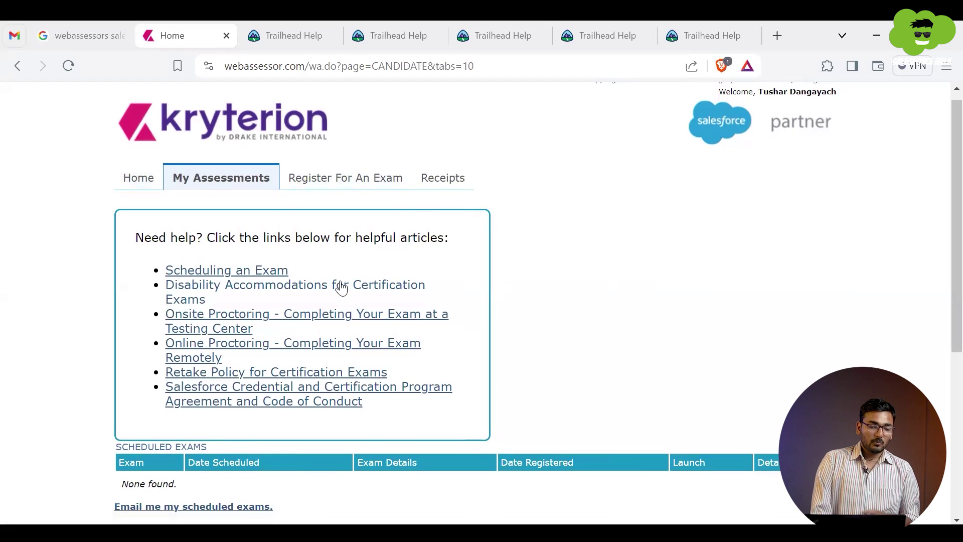
Step: Return via Receipts to the exam registration catalog and open the Online Proctored Exams help article
{"action": "left_click", "coordinate": [451, 181]}
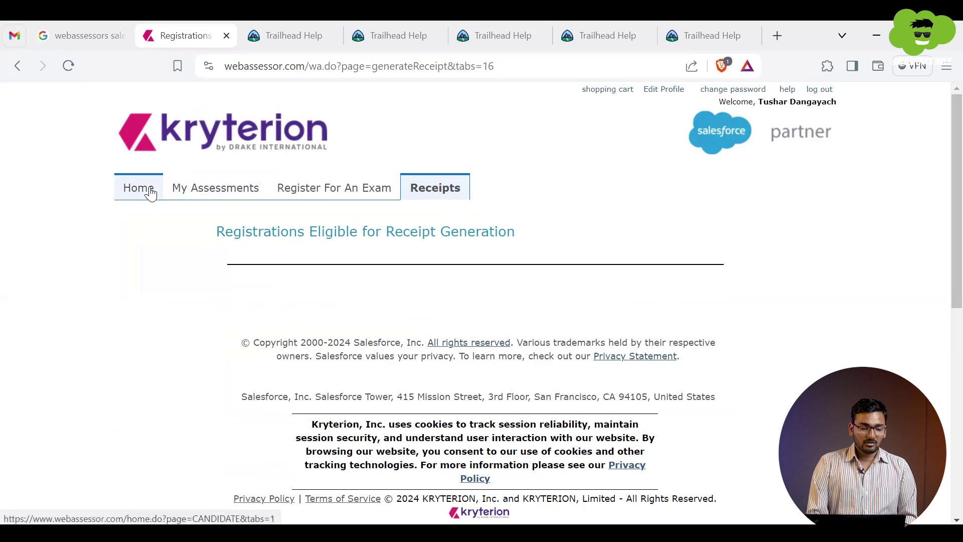
{"action": "left_click", "coordinate": [282, 182]}
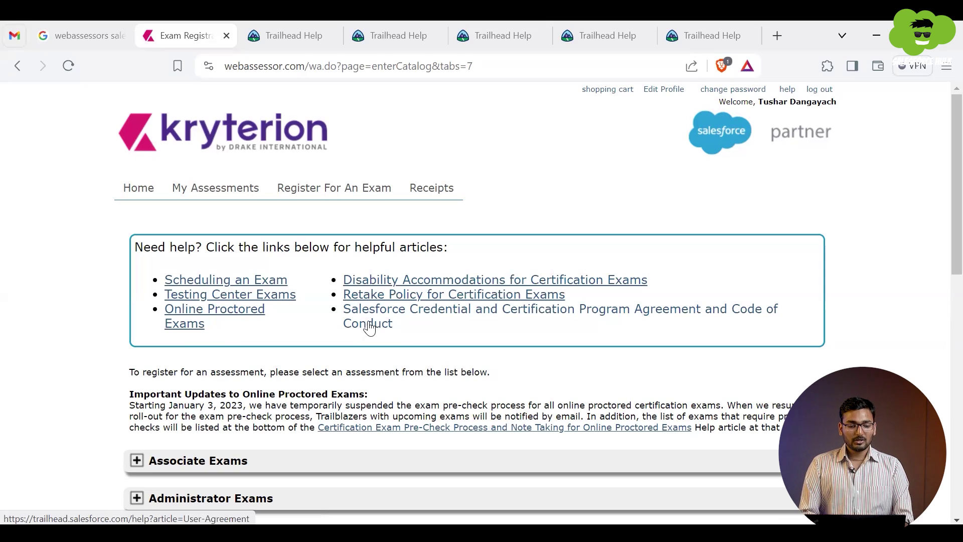
{"action": "left_click", "coordinate": [217, 319]}
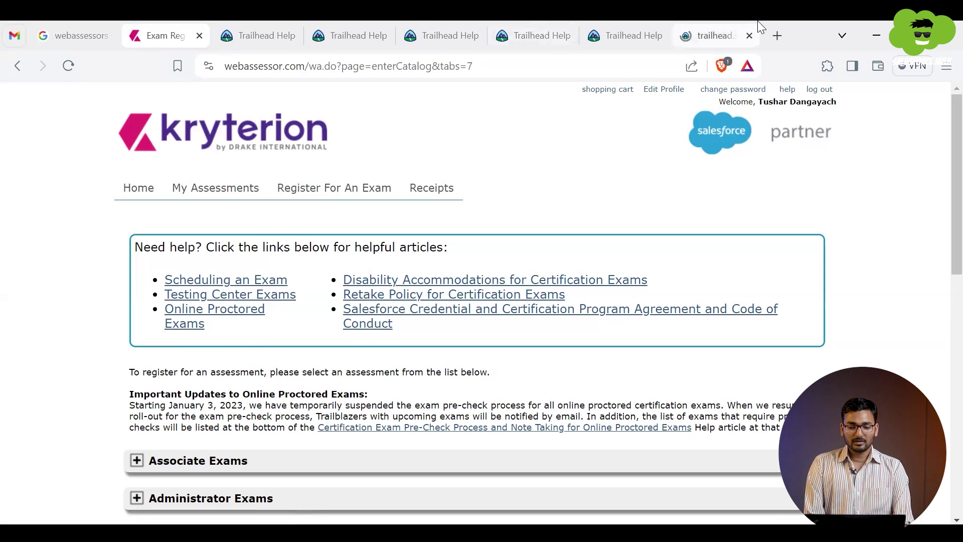
Step: Switch to the new Trailhead help tab, then to the Onsite Proctoring article
{"action": "left_click", "coordinate": [732, 35]}
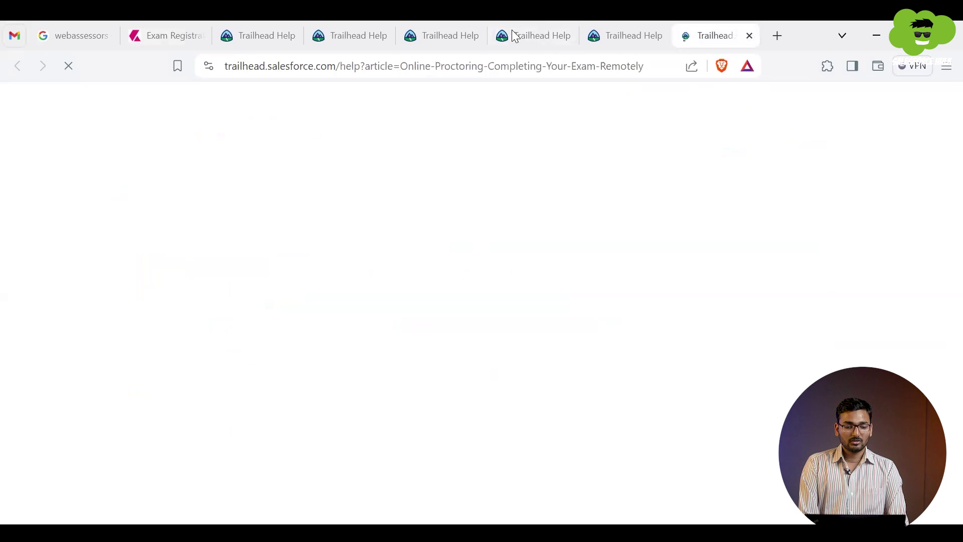
{"action": "mouse_move", "coordinate": [443, 189]}
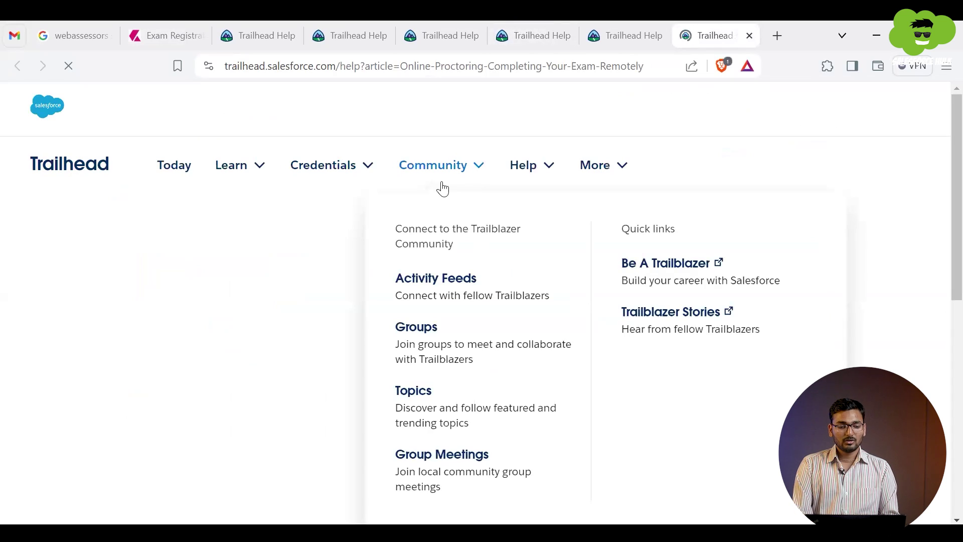
{"action": "left_click", "coordinate": [416, 30]}
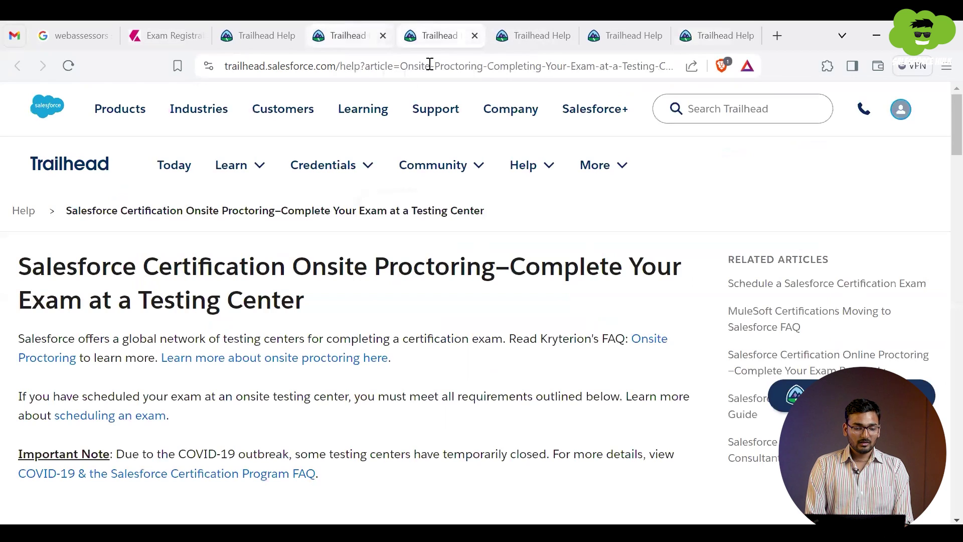
{"action": "mouse_move", "coordinate": [321, 212]}
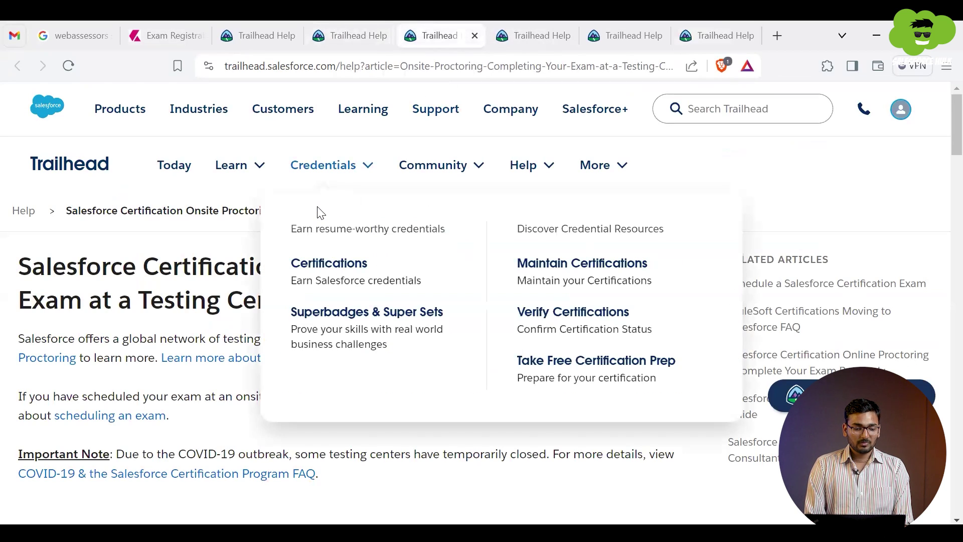
{"action": "scroll", "coordinate": [101, 343], "scroll_direction": "down", "scroll_amount": 7}
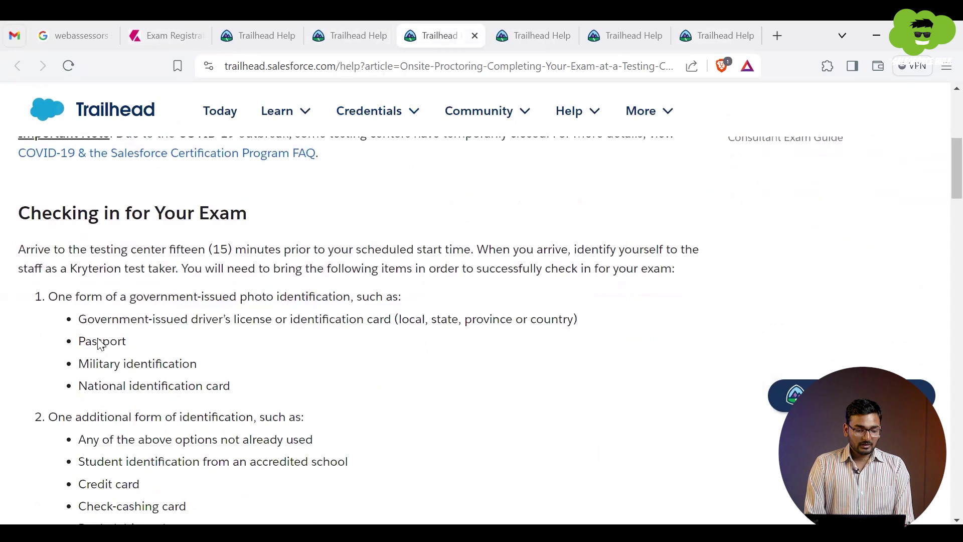
Step: Highlight the testing-center photo identification and authorization code requirements
{"action": "left_click_drag", "start_coordinate": [51, 296], "coordinate": [390, 296]}
{"action": "left_click", "coordinate": [292, 295]}
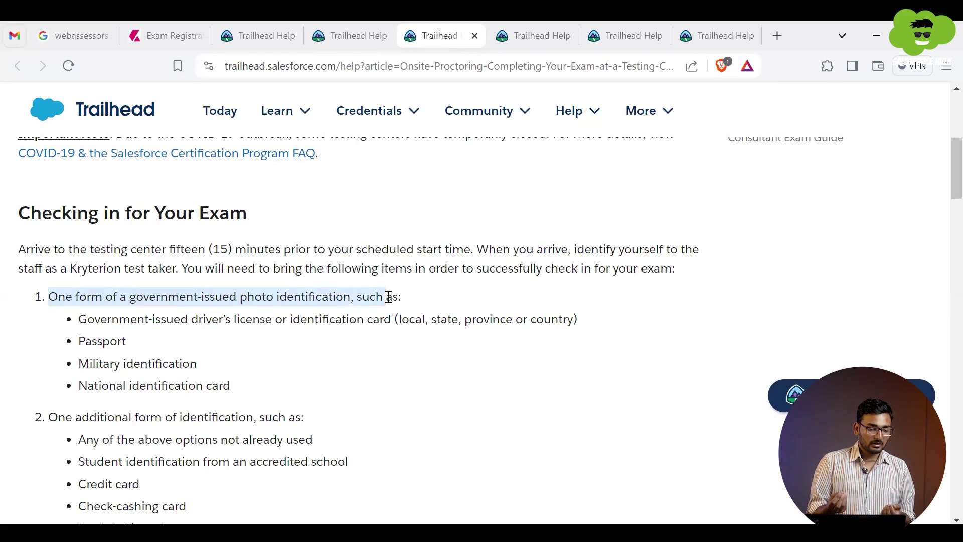
{"action": "scroll", "coordinate": [390, 297], "scroll_direction": "down", "scroll_amount": 14}
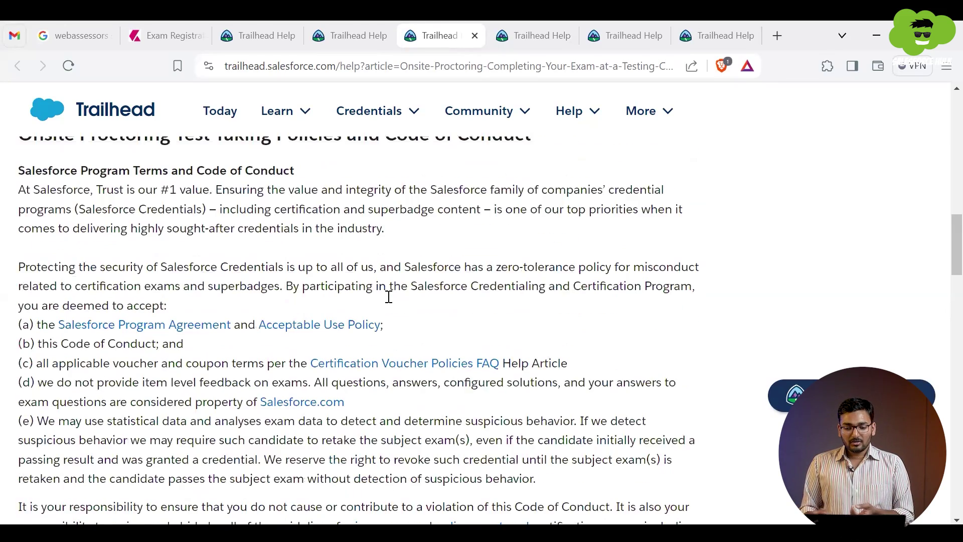
{"action": "scroll", "coordinate": [389, 296], "scroll_direction": "up", "scroll_amount": 14}
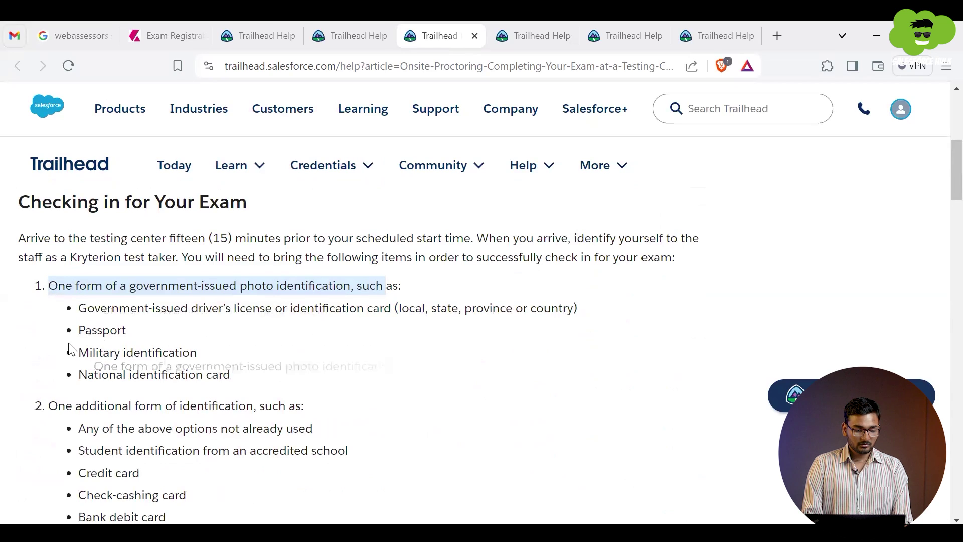
{"action": "triple_click", "coordinate": [47, 289]}
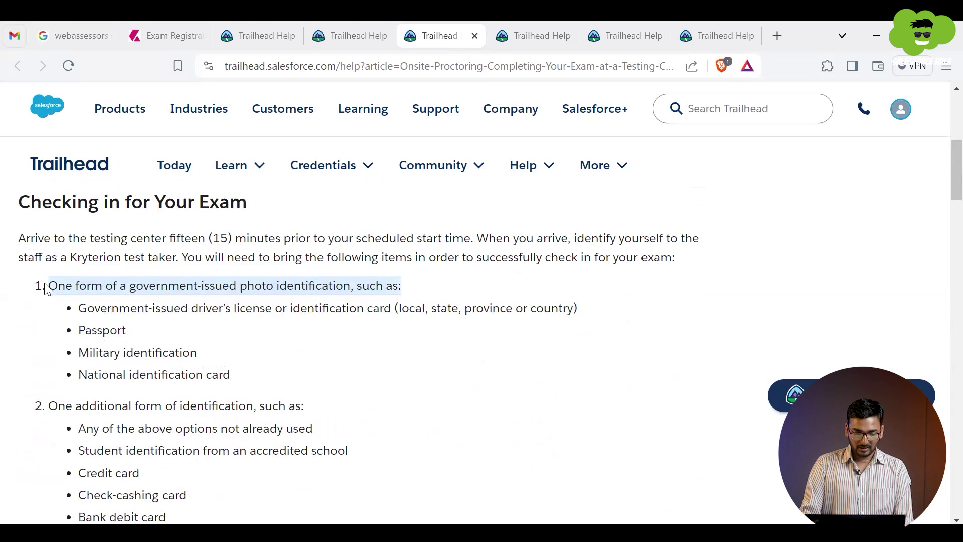
{"action": "key", "text": "shift+Down"}
{"action": "key", "text": "shift+Down"}
{"action": "key", "text": "shift+Down"}
{"action": "key", "text": "shift+Down"}
{"action": "key", "text": "shift+Down"}
{"action": "key", "text": "shift+Down"}
{"action": "key", "text": "shift+Down"}
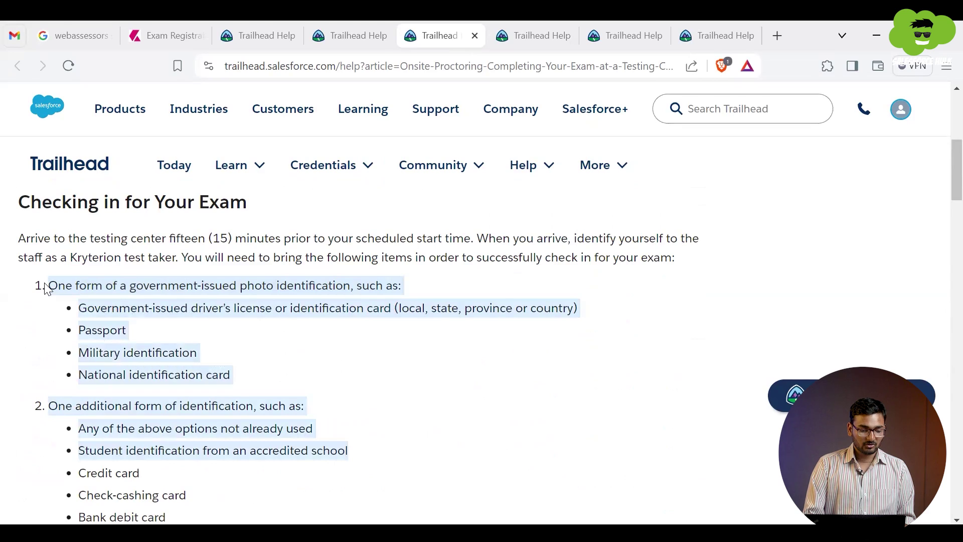
{"action": "scroll", "coordinate": [45, 286], "scroll_direction": "down", "scroll_amount": 5}
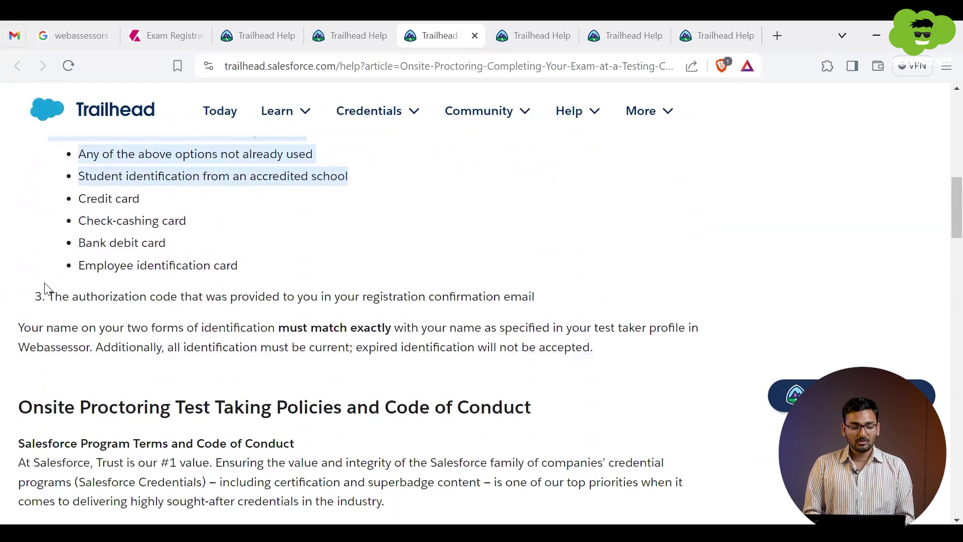
{"action": "triple_click", "coordinate": [79, 288]}
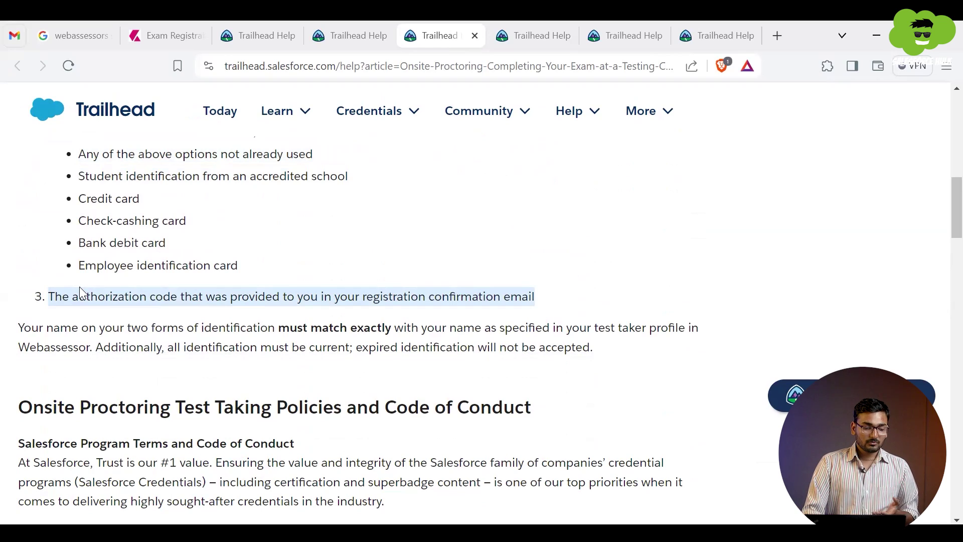
{"action": "scroll", "coordinate": [80, 287], "scroll_direction": "down", "scroll_amount": 7}
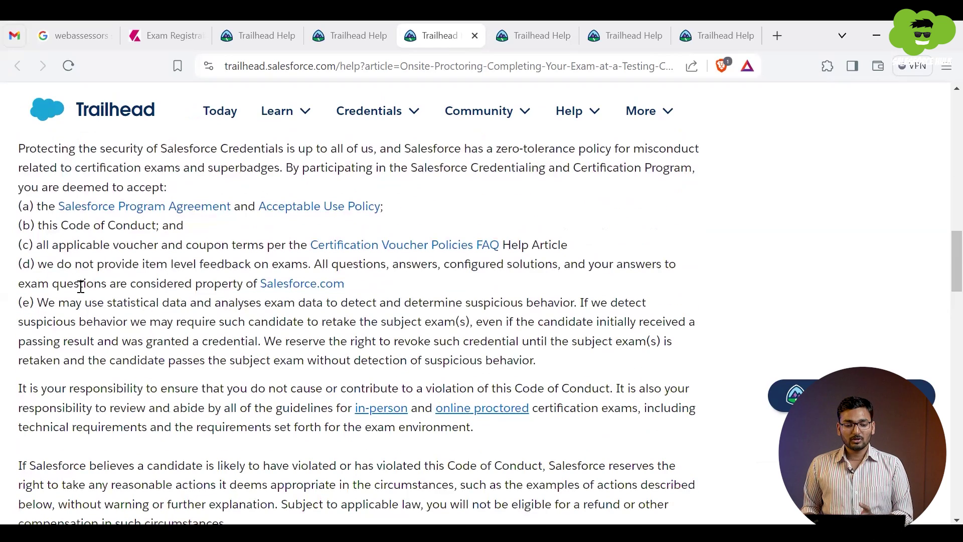
{"action": "scroll", "coordinate": [81, 286], "scroll_direction": "up", "scroll_amount": 10}
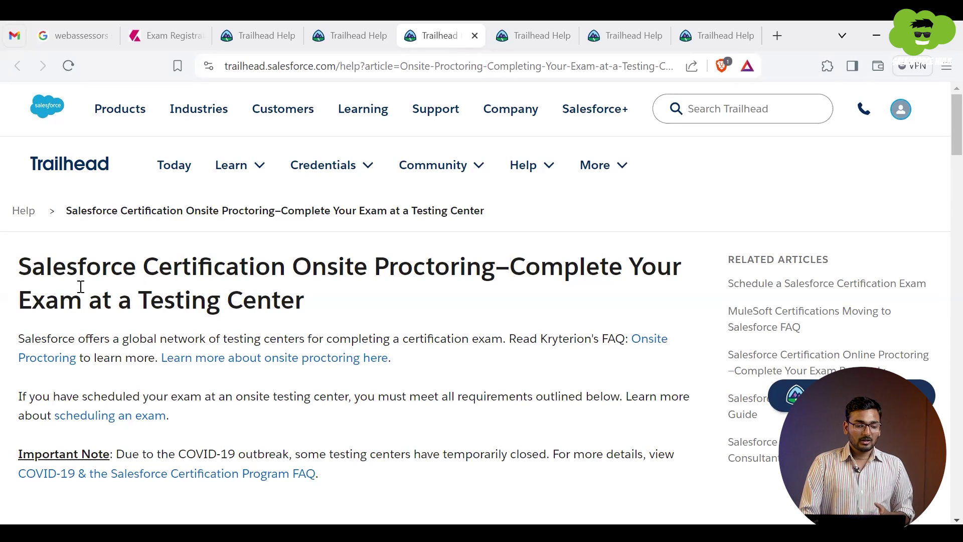
{"action": "scroll", "coordinate": [229, 281], "scroll_direction": "down", "scroll_amount": 6}
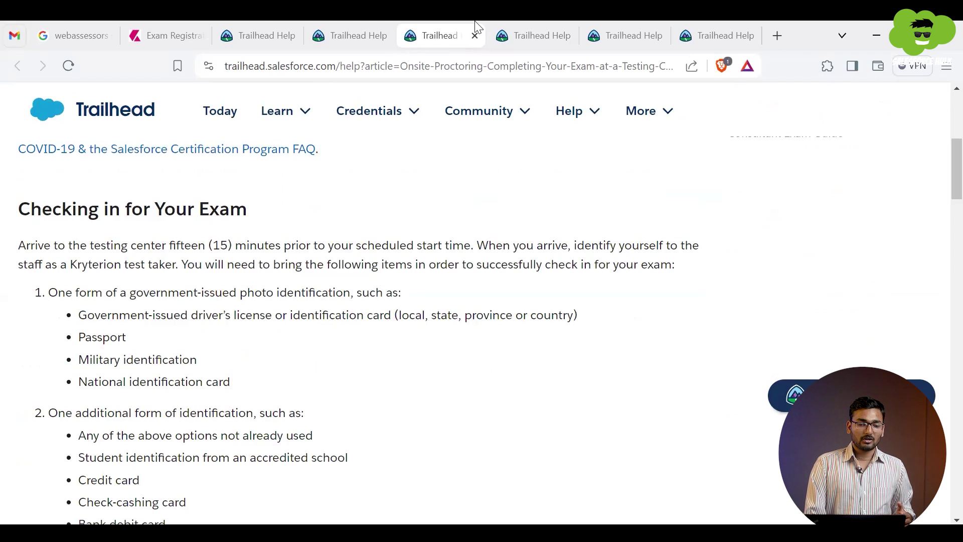
Step: Move through the Online Proctoring and Retake Policy articles to Requesting Accommodations
{"action": "left_click", "coordinate": [515, 22]}
{"action": "left_click", "coordinate": [618, 23]}
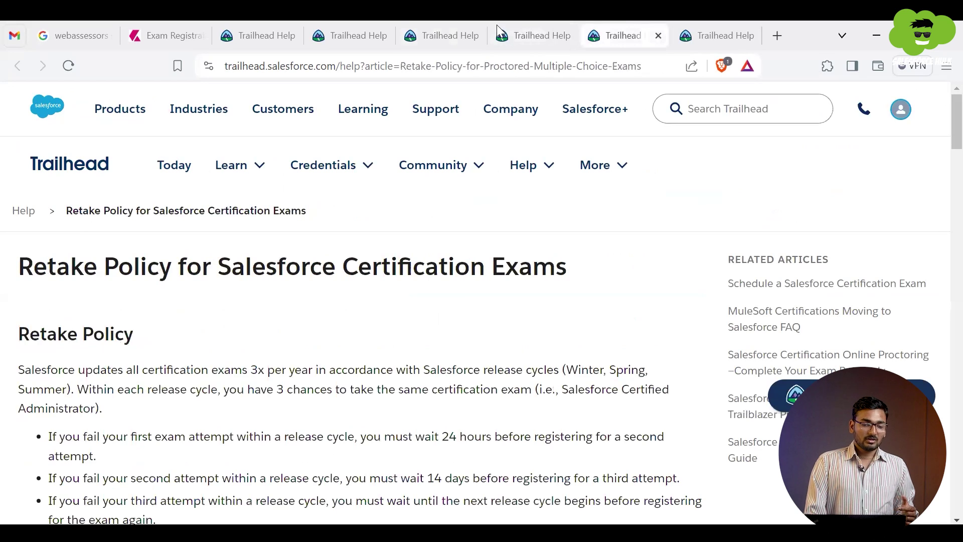
{"action": "left_click", "coordinate": [387, 23]}
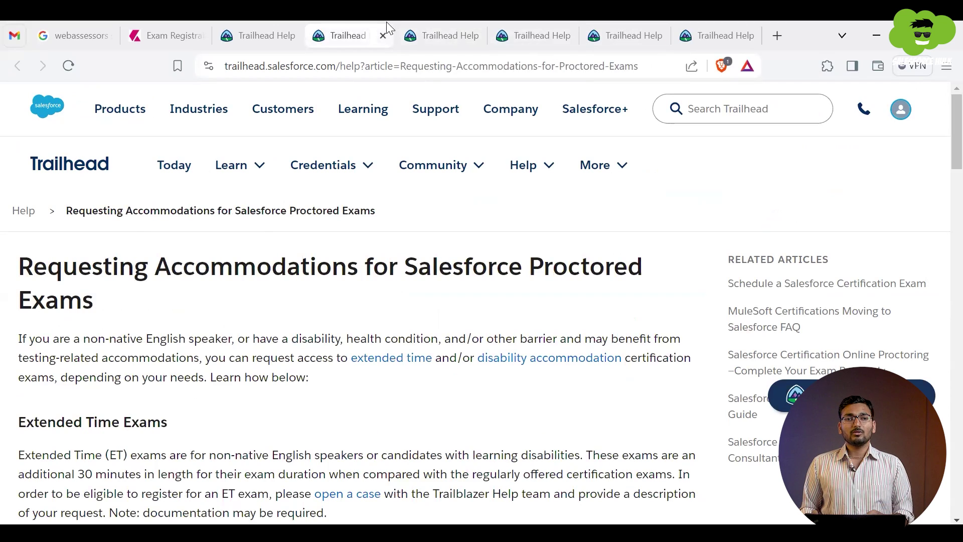